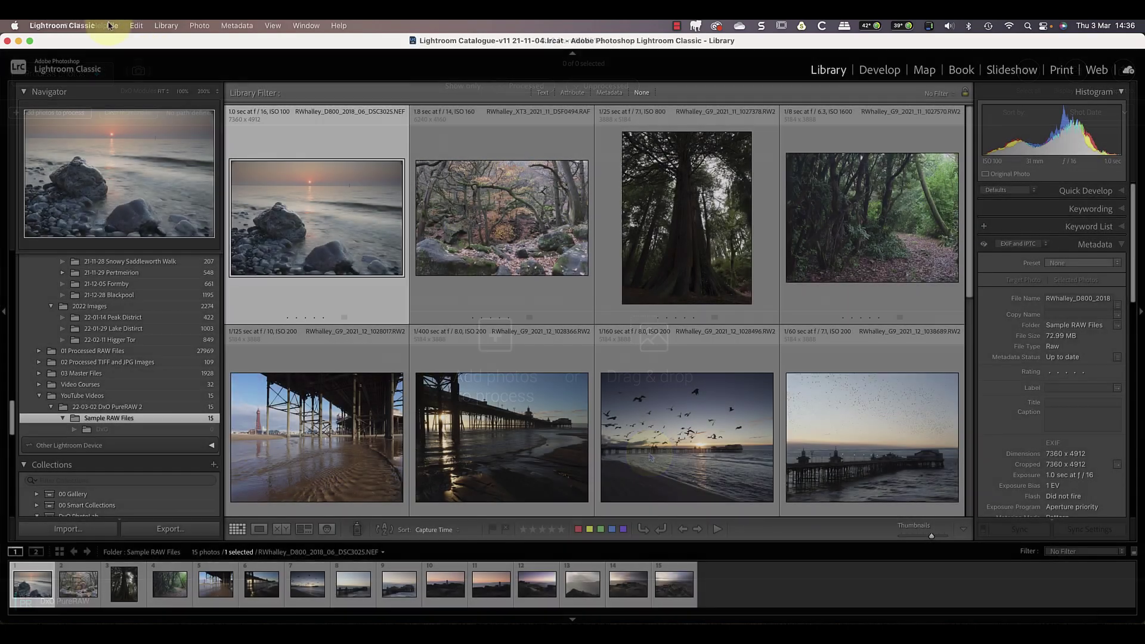
# Load all 15 Sample RAW Files photos into PureRAW; nine import, six RAF files are rejected.
pyautogui.click(112, 26)
pyautogui.moveTo(242, 282)
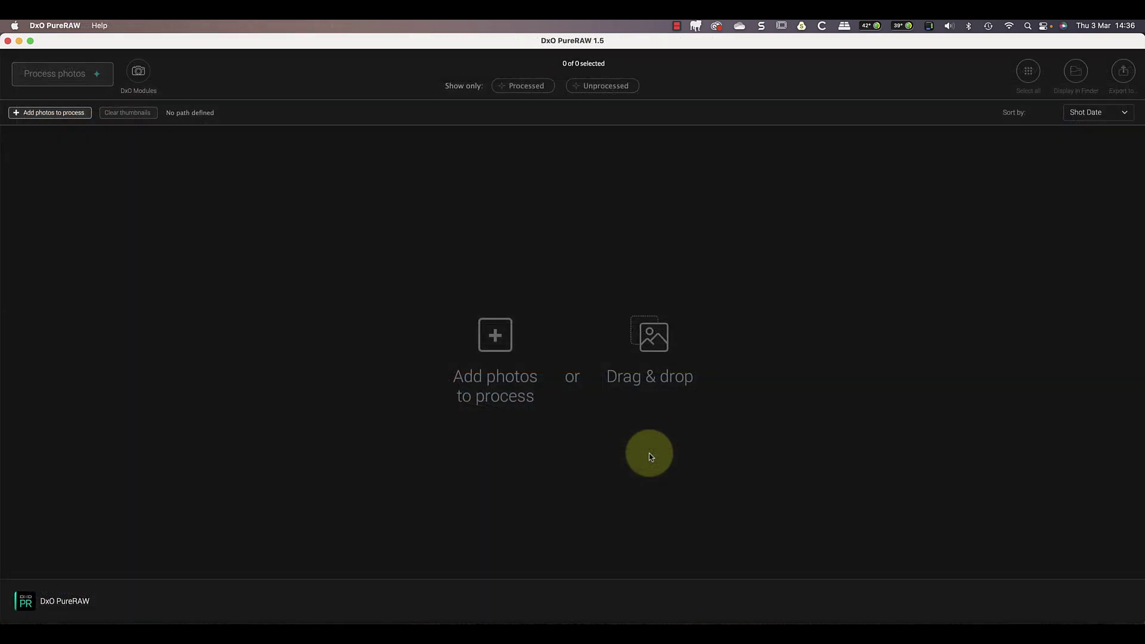
pyautogui.click(498, 338)
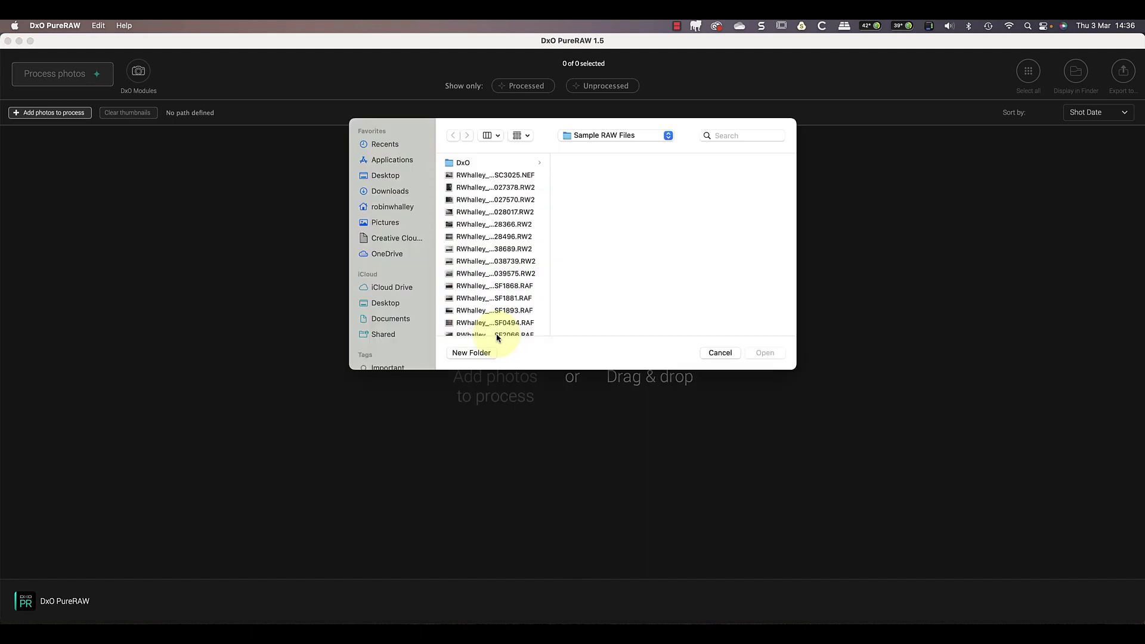
pyautogui.click(511, 178)
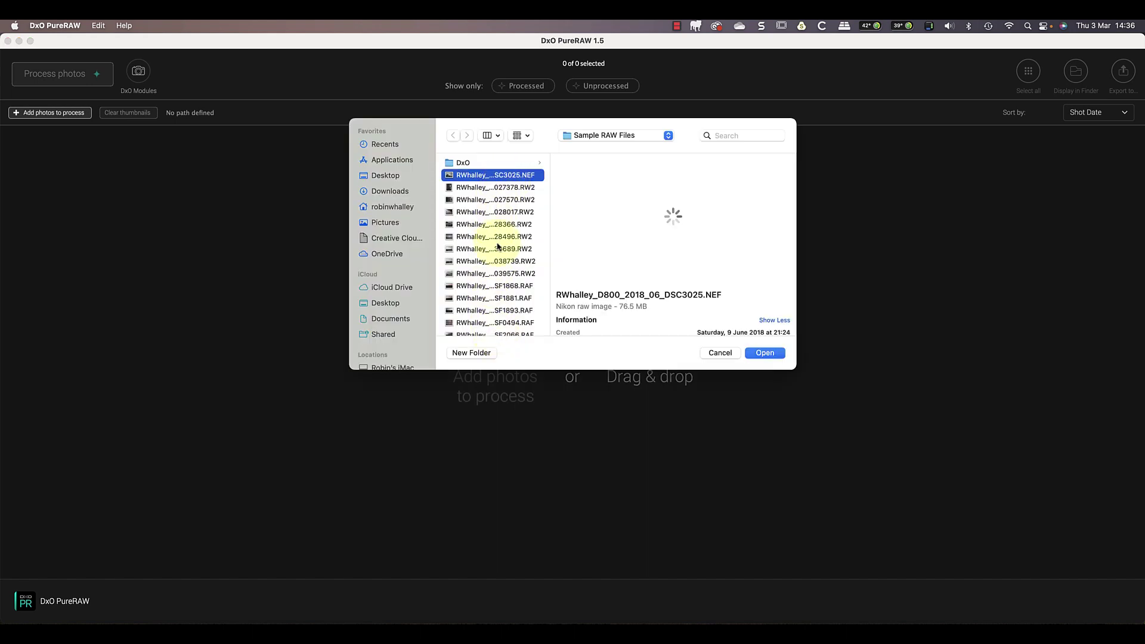
pyautogui.scroll(-2, 499, 248)
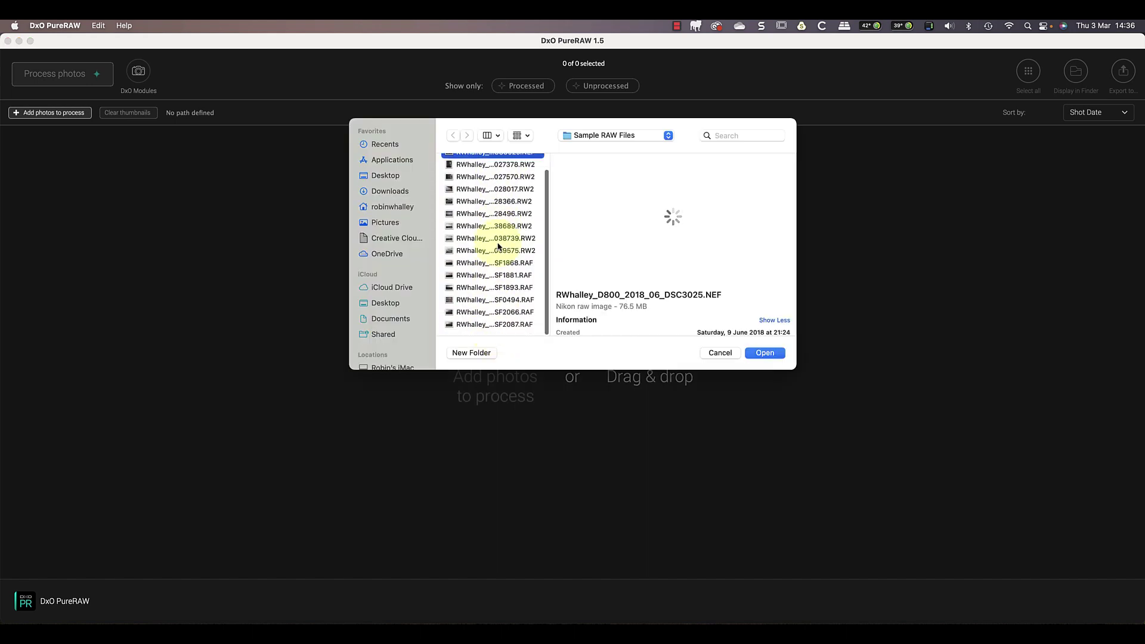
pyautogui.keyDown('shift'); pyautogui.click(517, 325); pyautogui.keyUp('shift')
pyautogui.click(761, 353)
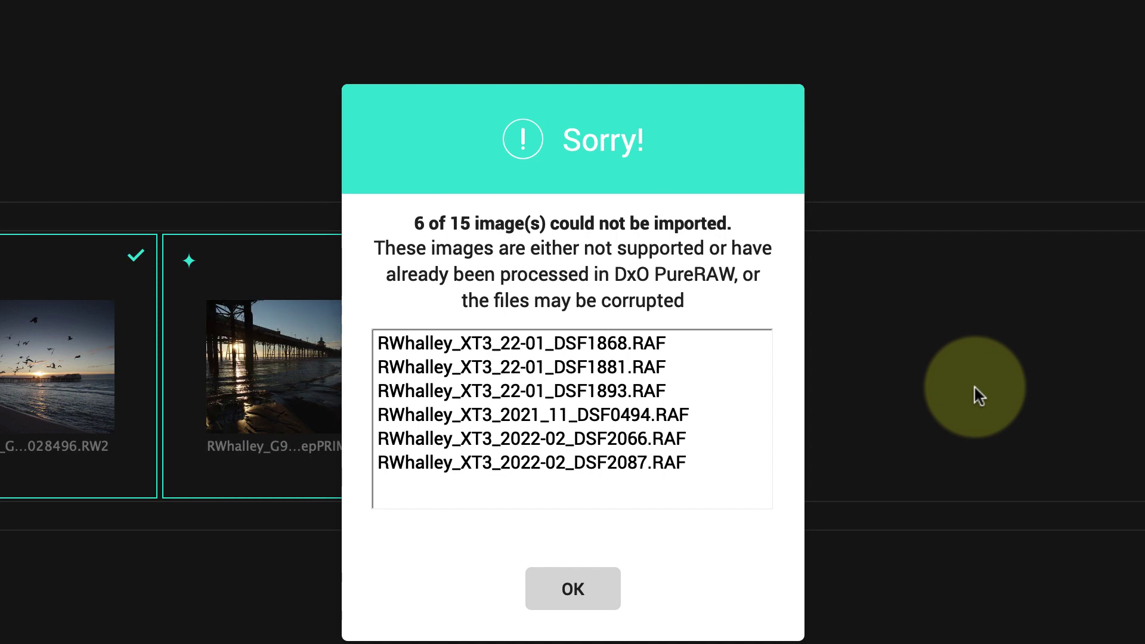
# Dismiss the import warning, deselect all but the two DeepPRIME DNGs, and set up DeepPRIME-to-DNG processing.
pyautogui.click(573, 589)
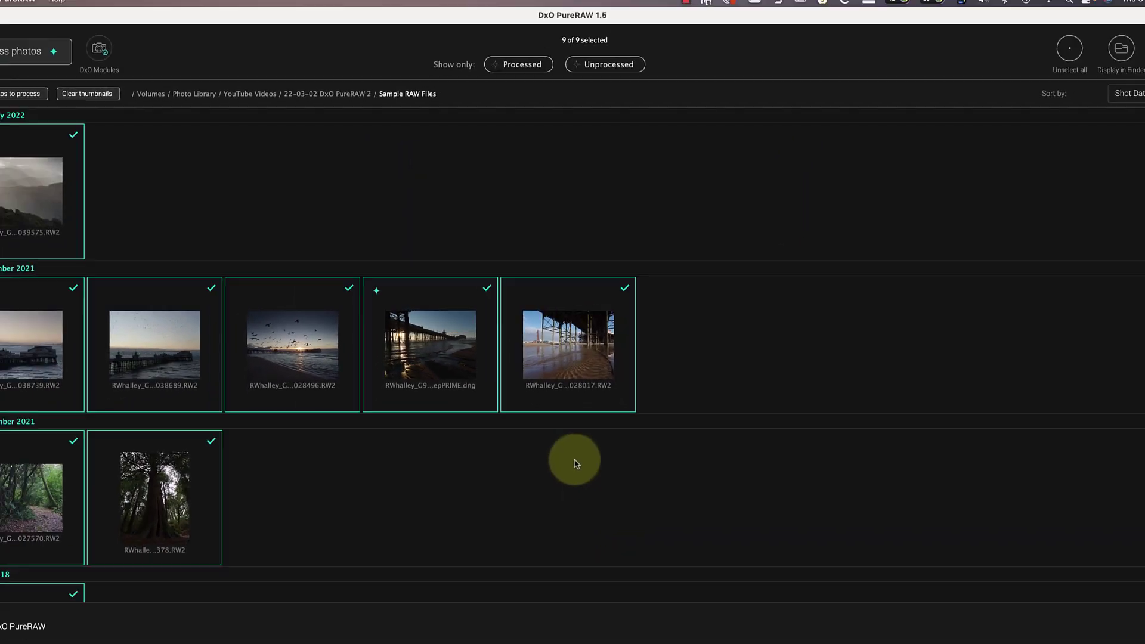
pyautogui.click(18, 174)
pyautogui.click(32, 319)
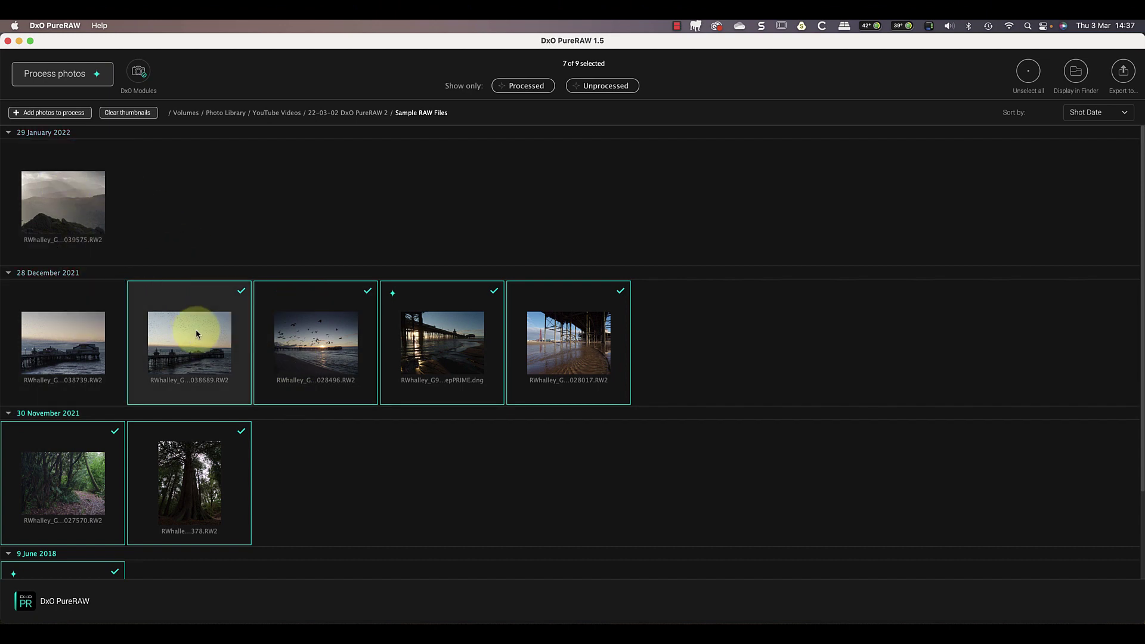
pyautogui.click(197, 334)
pyautogui.click(310, 334)
pyautogui.click(566, 334)
pyautogui.click(116, 471)
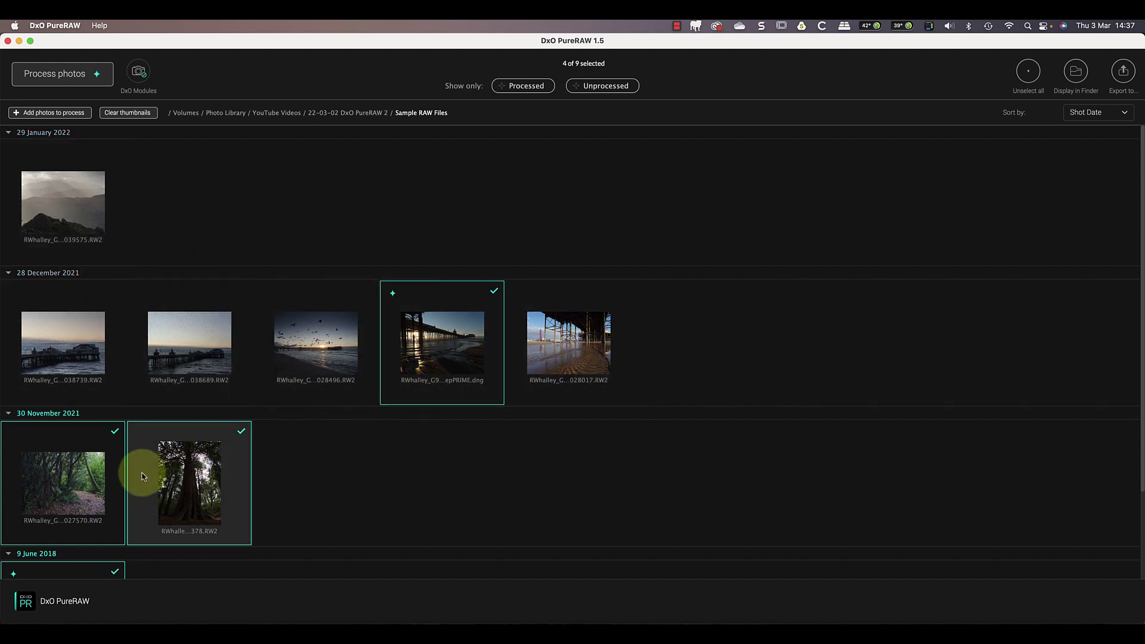
pyautogui.click(188, 477)
pyautogui.scroll(-3, 155, 474)
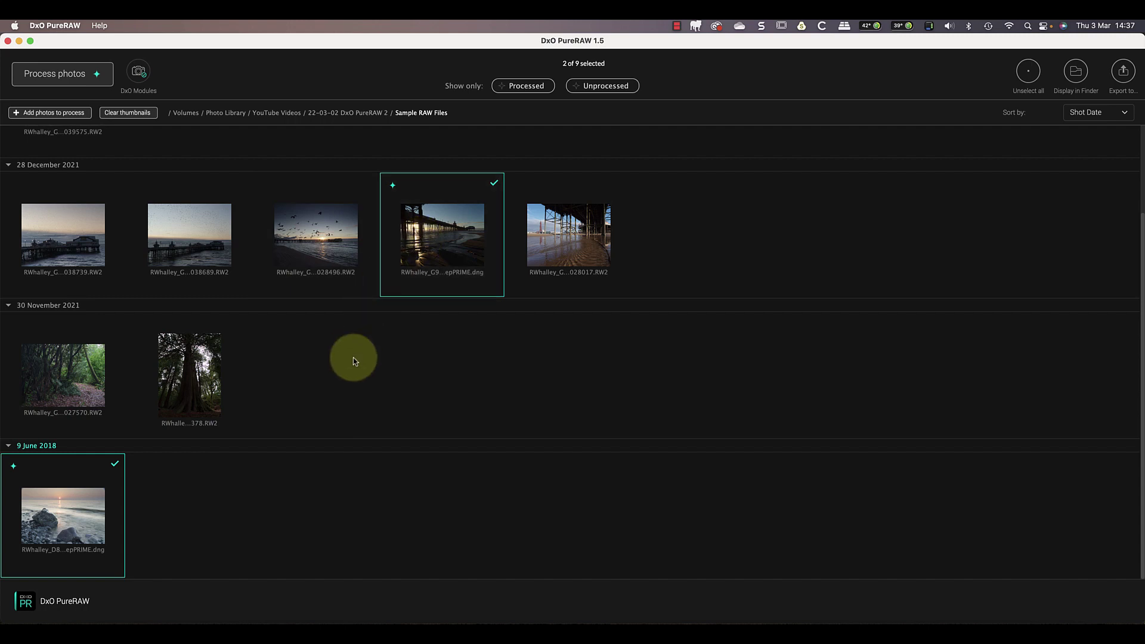
pyautogui.click(90, 82)
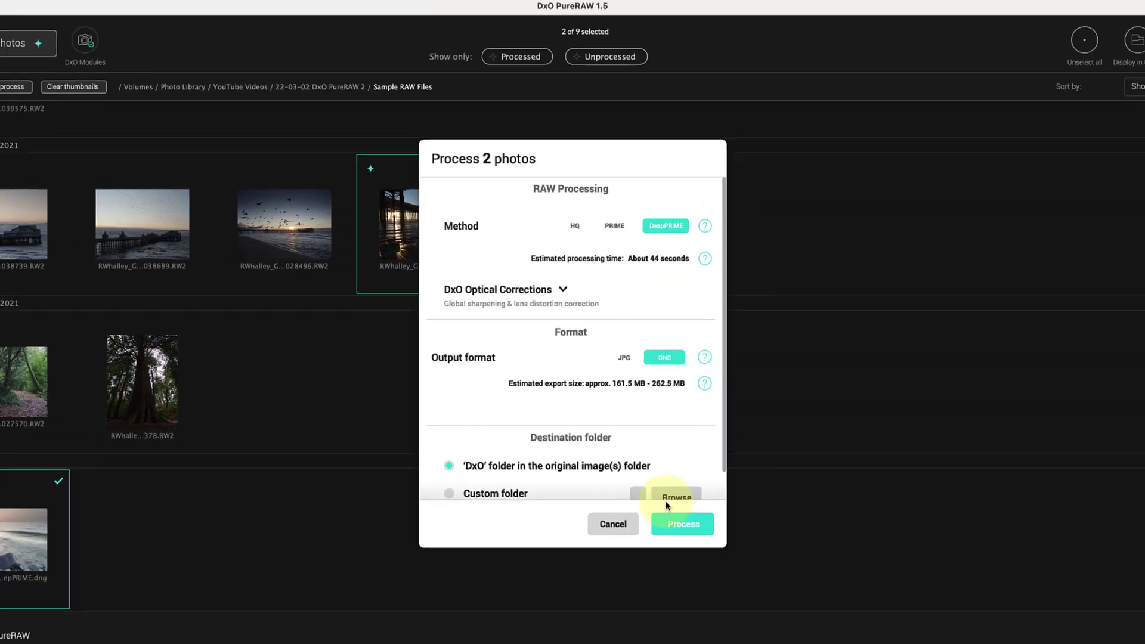
# Process both photos with DeepPRIME and export the resulting DNGs to Adobe Lightroom Classic.
pyautogui.click(677, 517)
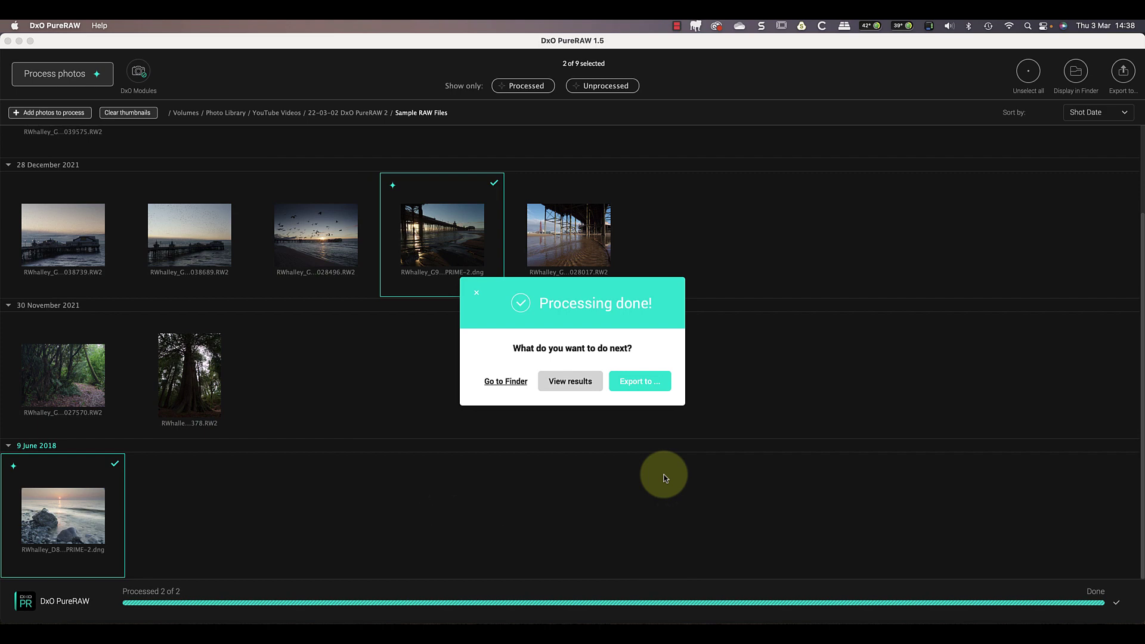
pyautogui.click(657, 383)
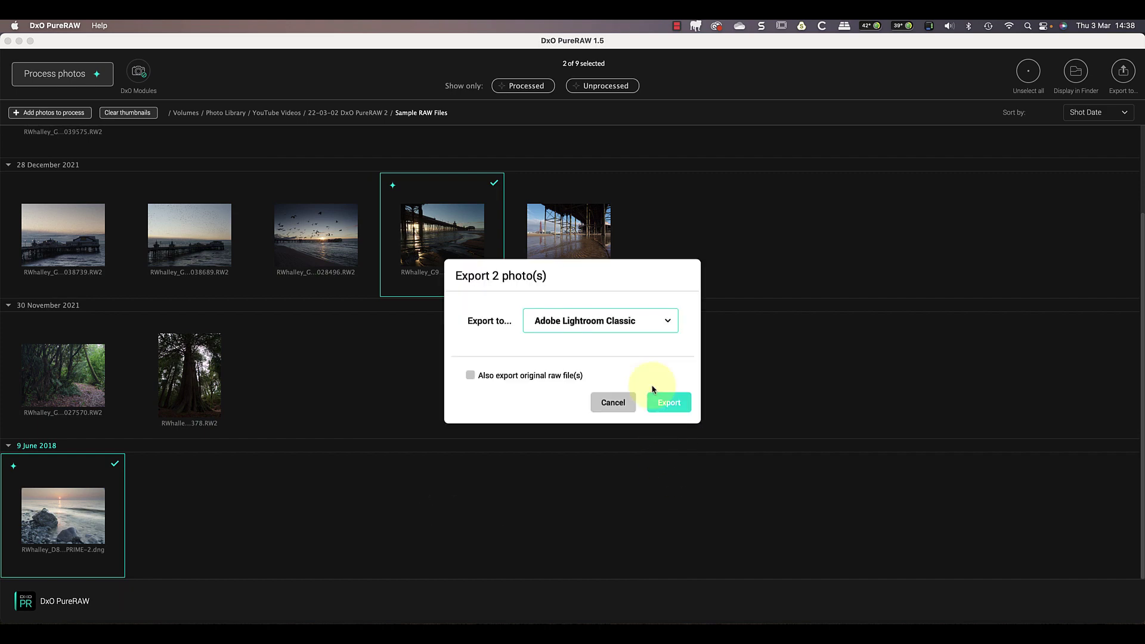
pyautogui.click(668, 321)
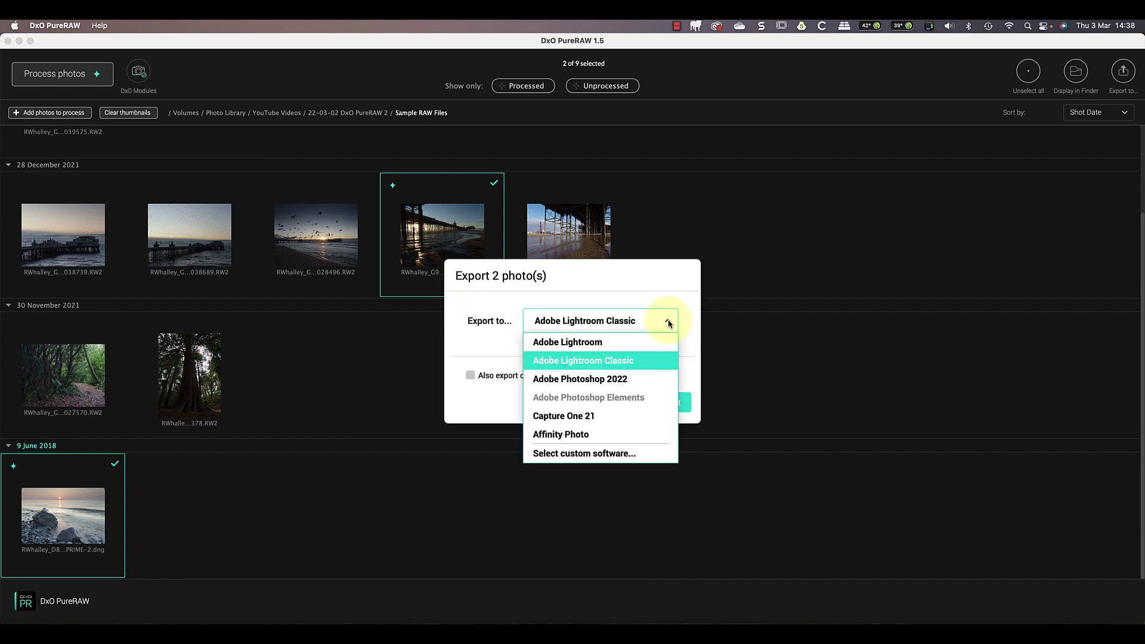
pyautogui.click(624, 361)
pyautogui.click(660, 401)
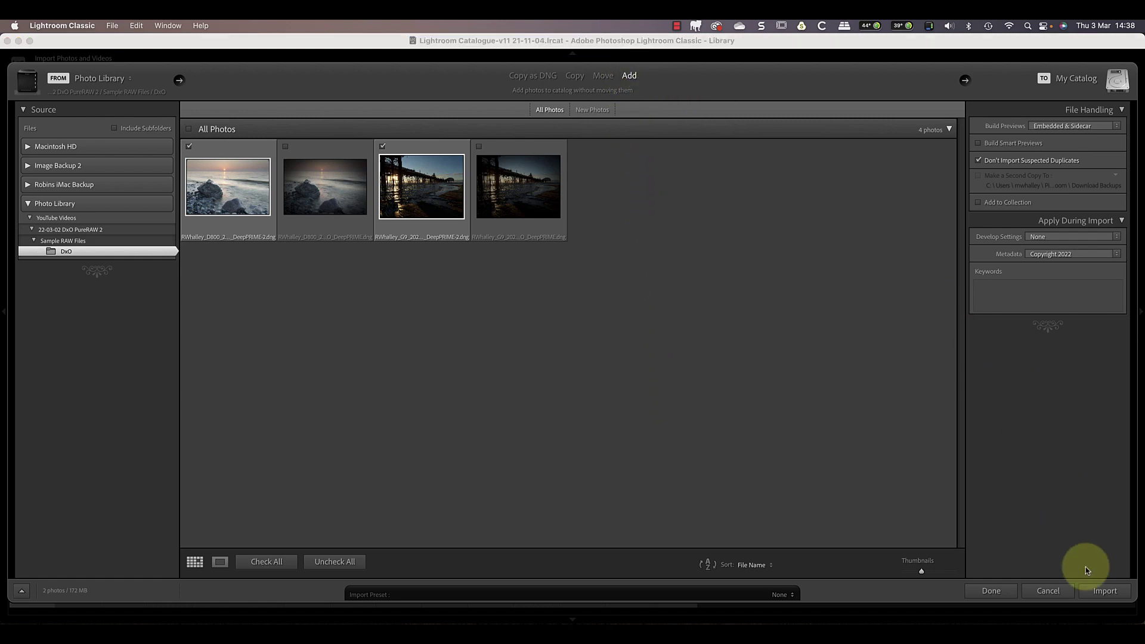
# Import the two checked DeepPRIME DNGs and show the Sample RAW Files folder's photos.
pyautogui.click(1105, 591)
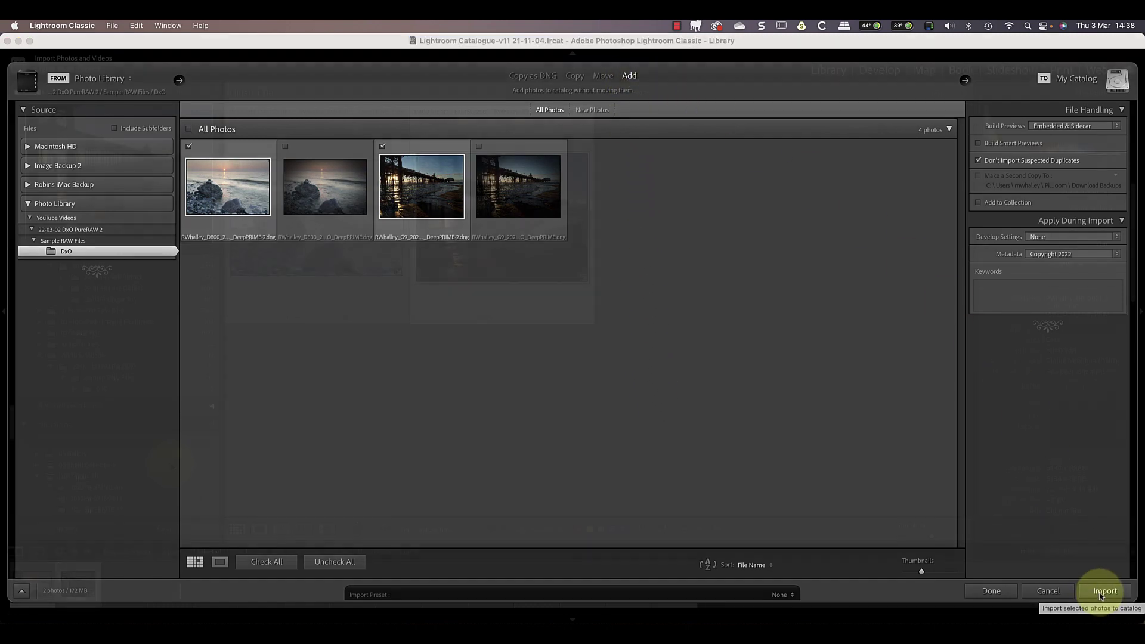
pyautogui.click(122, 378)
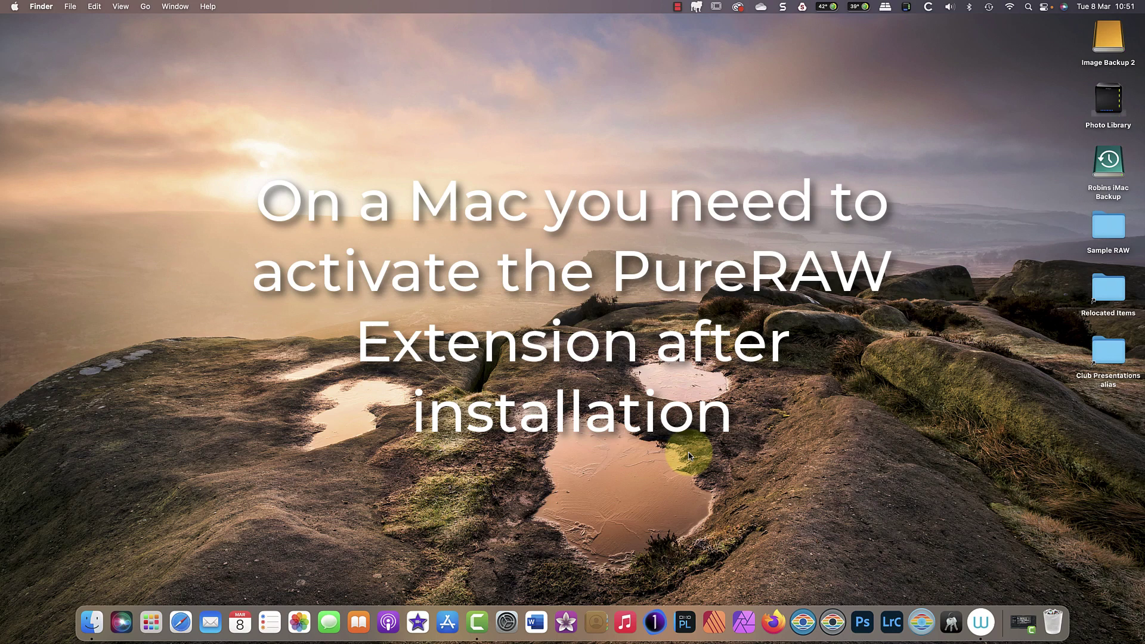
# Find the DxO PureRAW 2 entry under Added Extensions in System Preferences' Extensions pane.
pyautogui.click(506, 620)
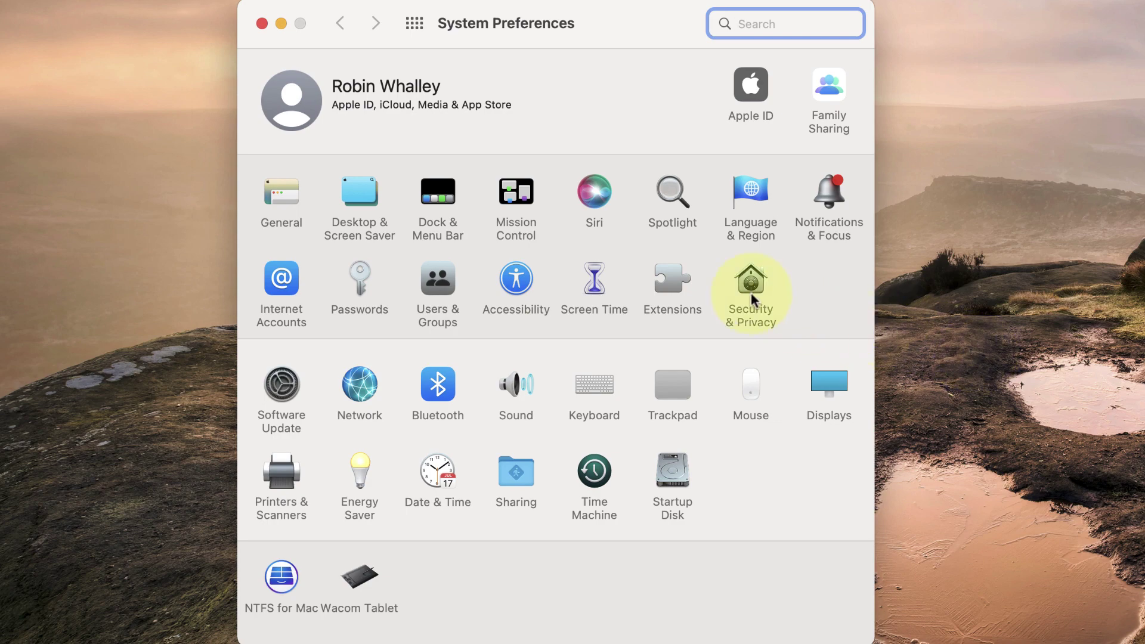
pyautogui.click(674, 283)
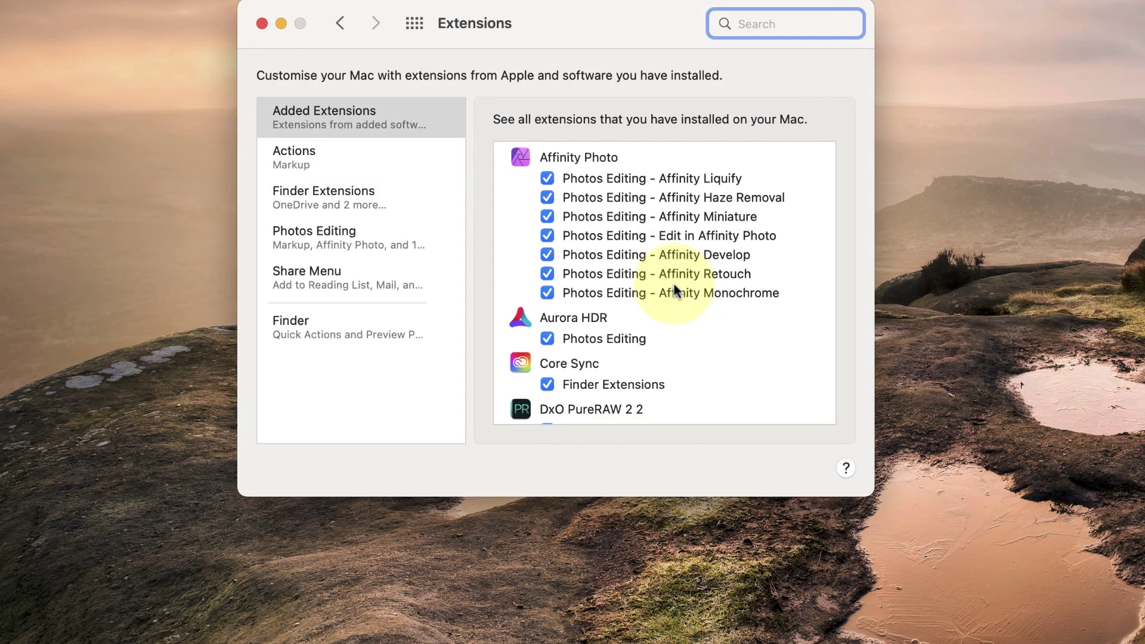
pyautogui.click(363, 117)
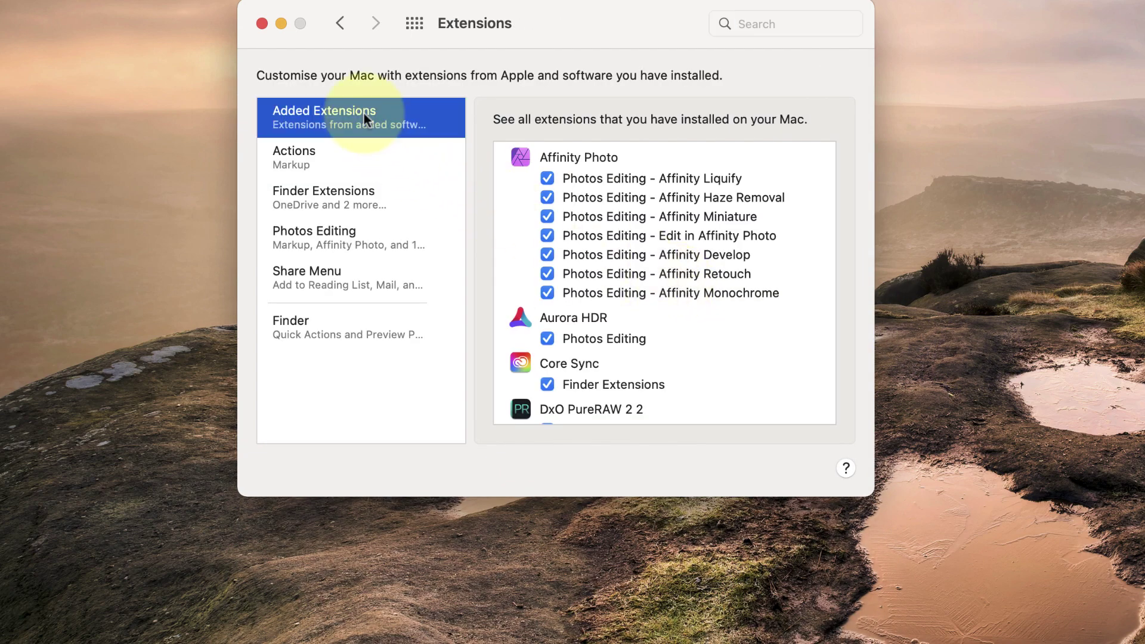
pyautogui.scroll(-5, 696, 338)
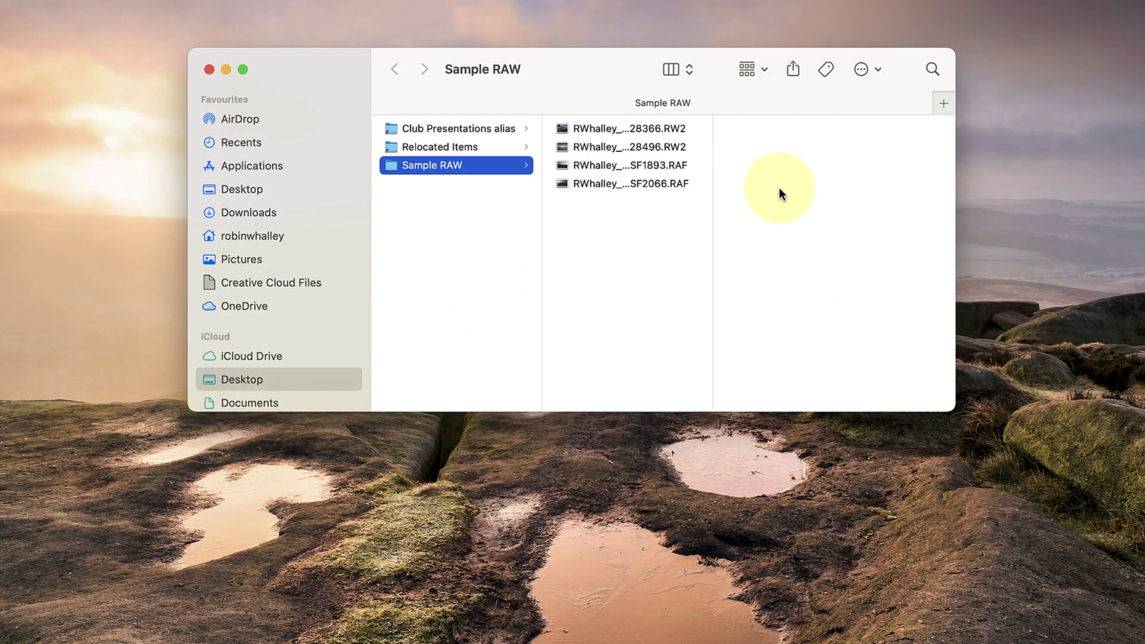
# Process the first RAW file to a DeepPRIME DNG from Finder's context menu and dismiss the Done message.
pyautogui.rightClick(653, 125)
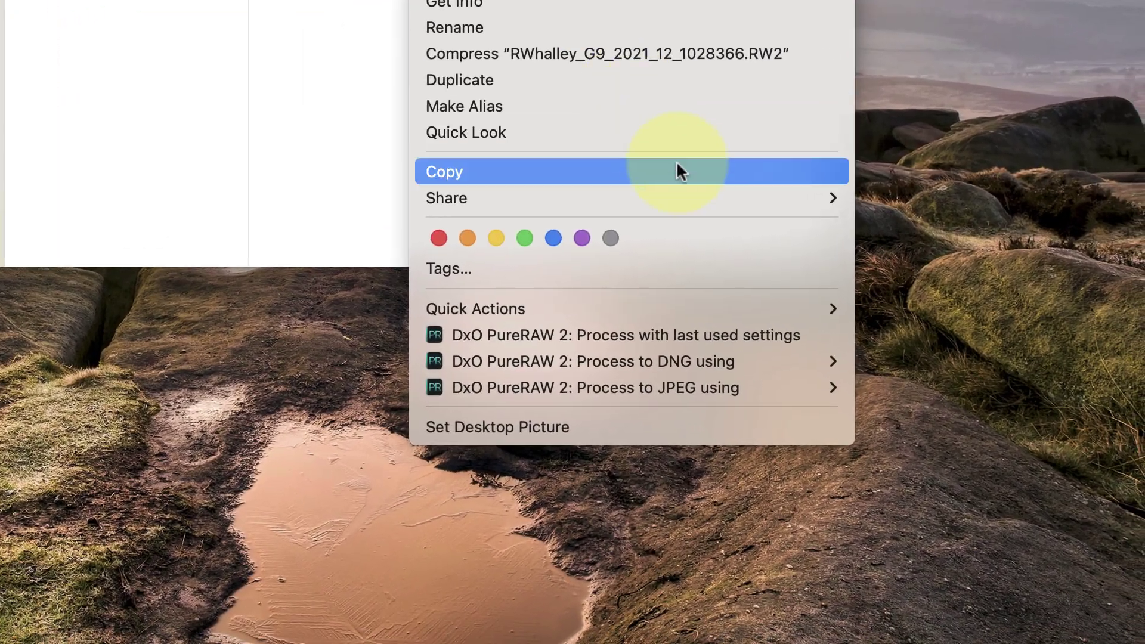
pyautogui.moveTo(912, 446)
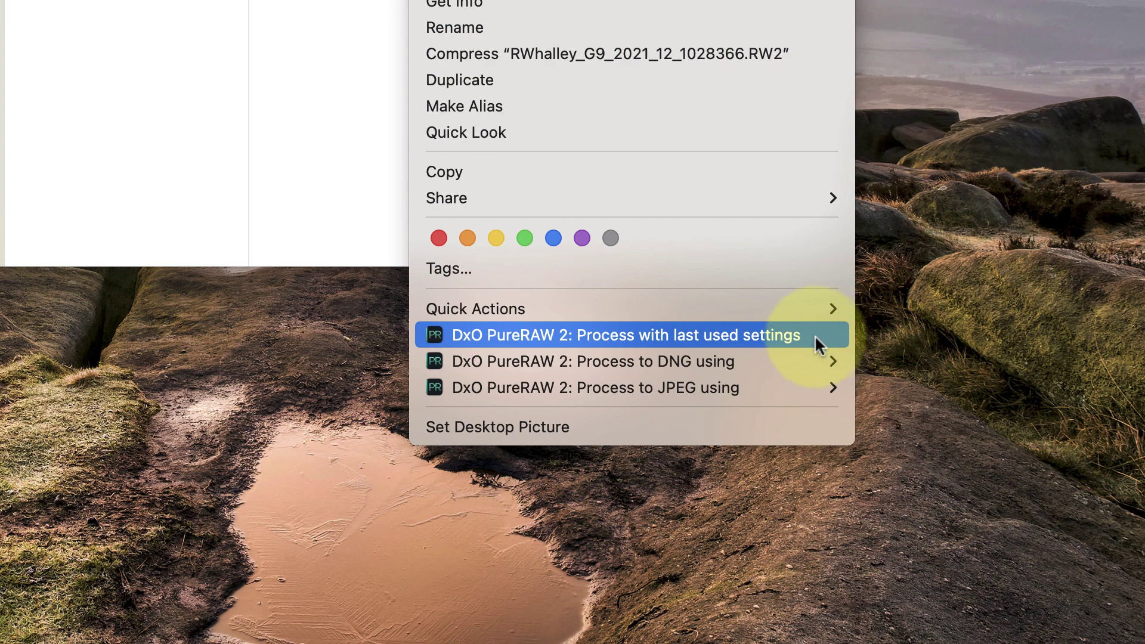
pyautogui.moveTo(788, 359)
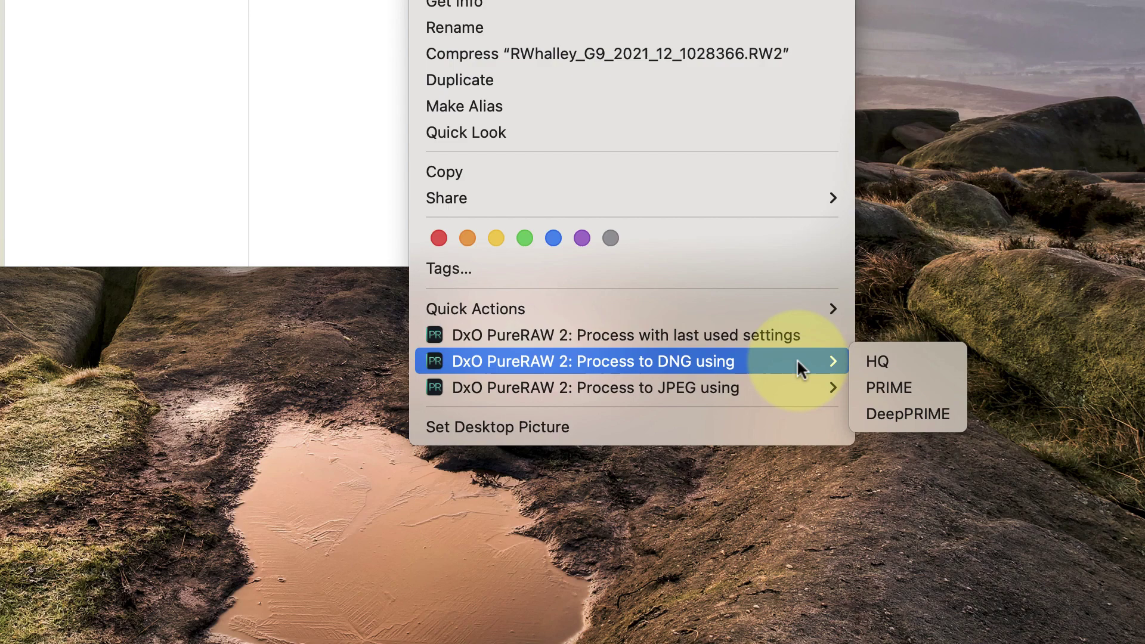
pyautogui.click(877, 407)
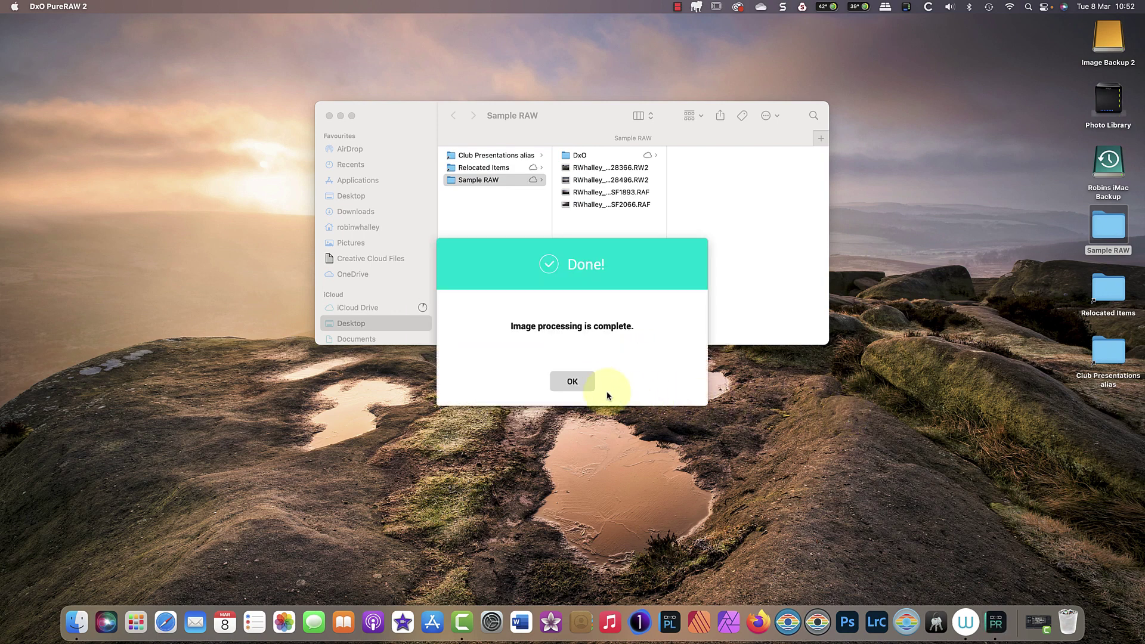
pyautogui.click(573, 382)
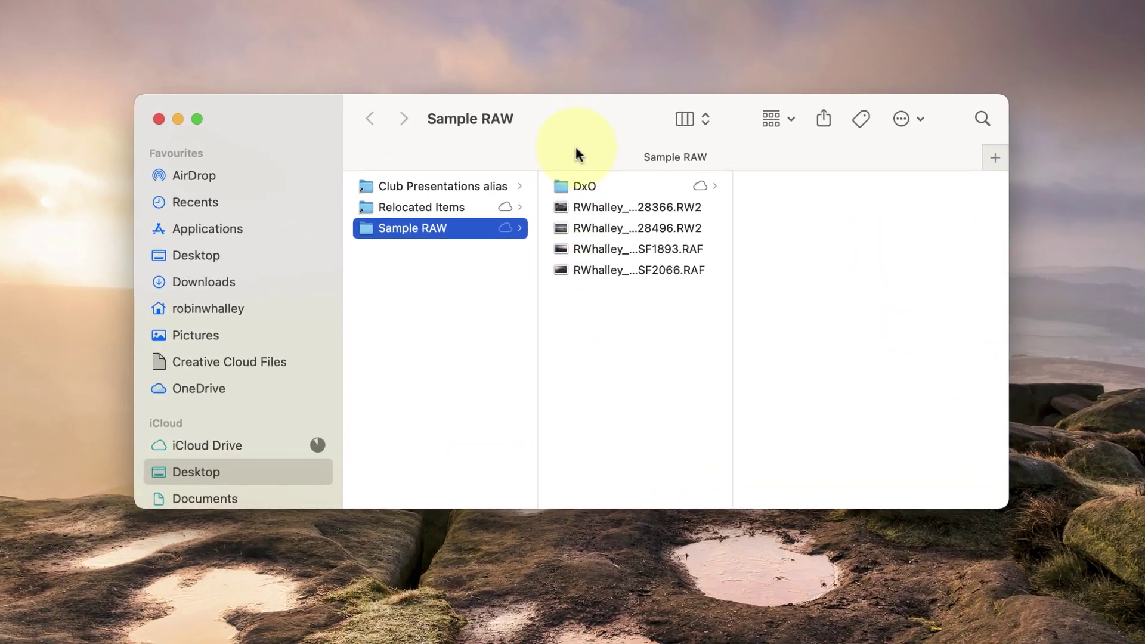
# Preview the 60.4 MB DeepPRIME DNG in the DxO folder, then close the Peak District Finder window.
pyautogui.click(582, 188)
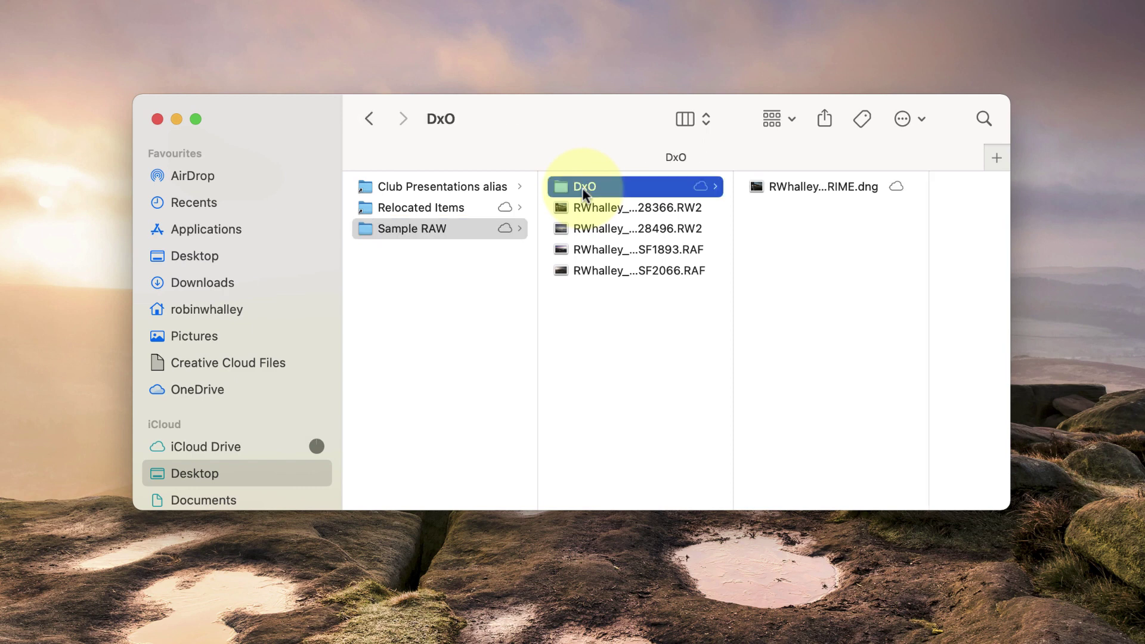
pyautogui.click(803, 186)
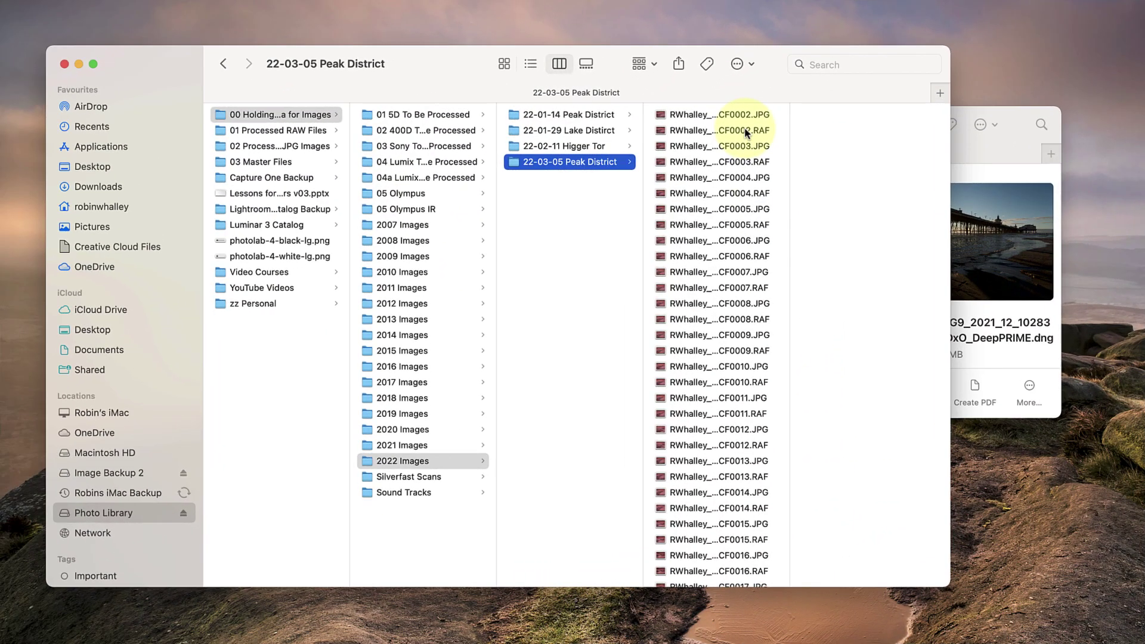
pyautogui.rightClick(746, 132)
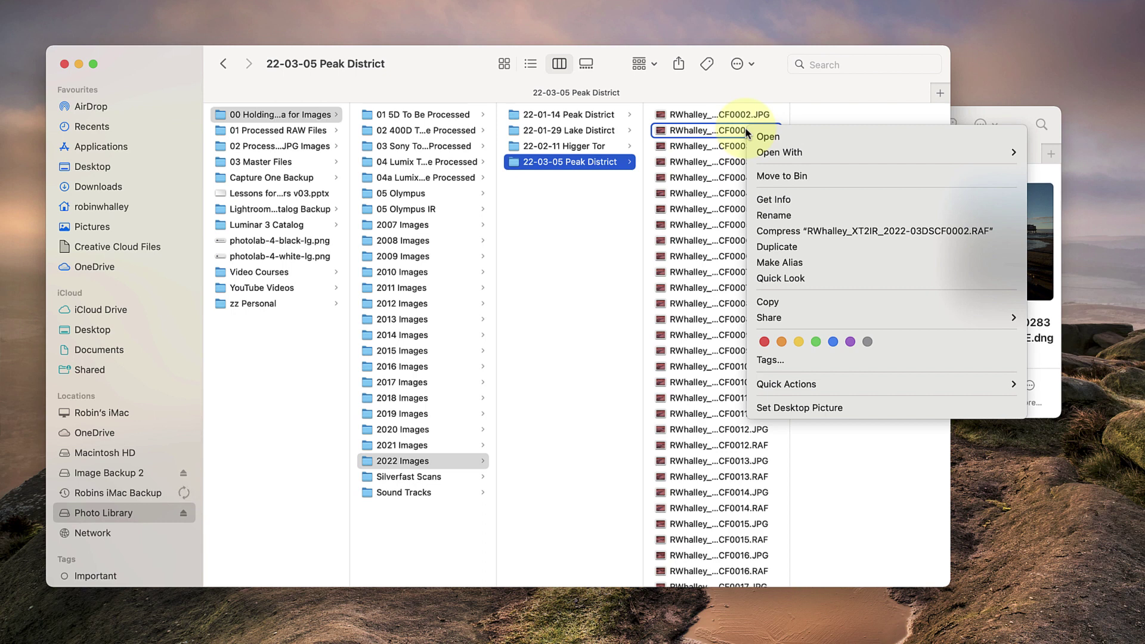
pyautogui.moveTo(838, 390)
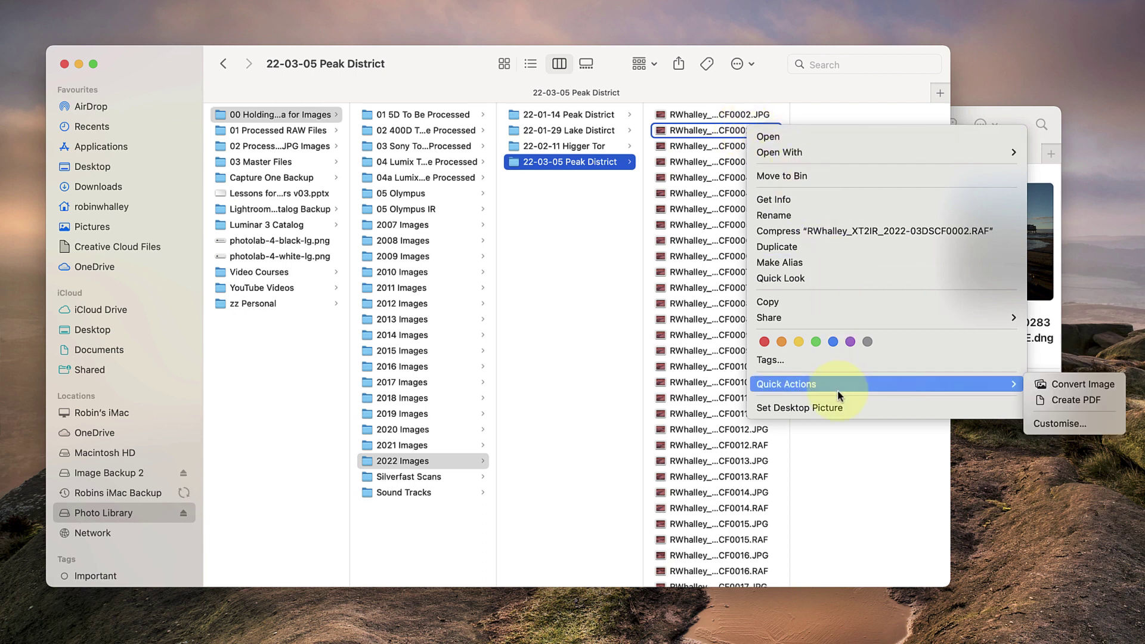
pyautogui.click(617, 357)
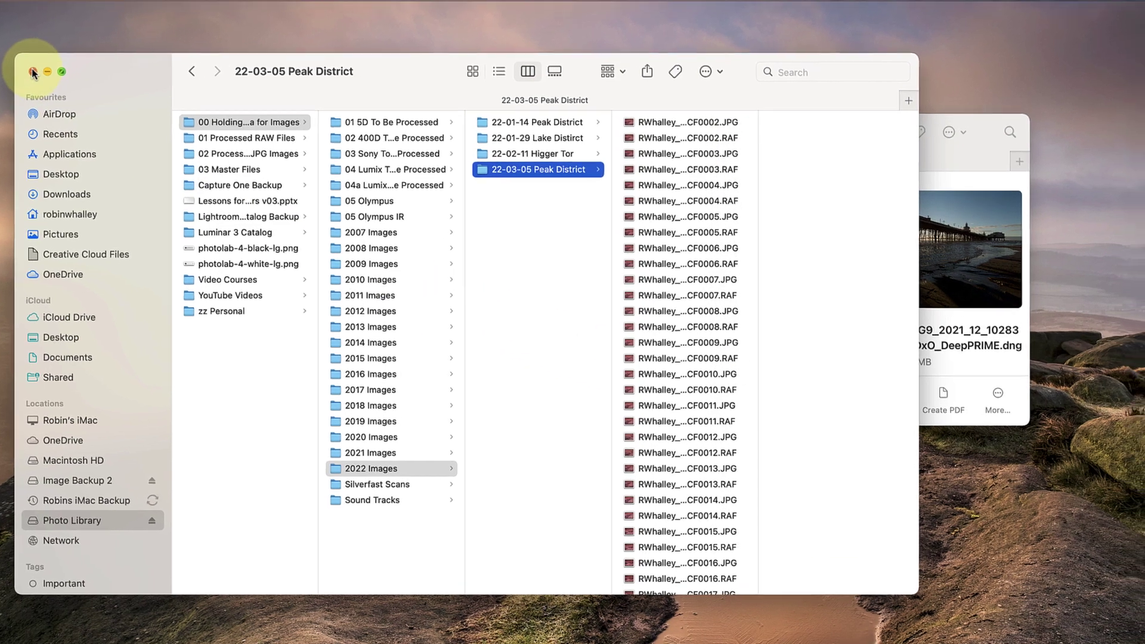
pyautogui.click(64, 64)
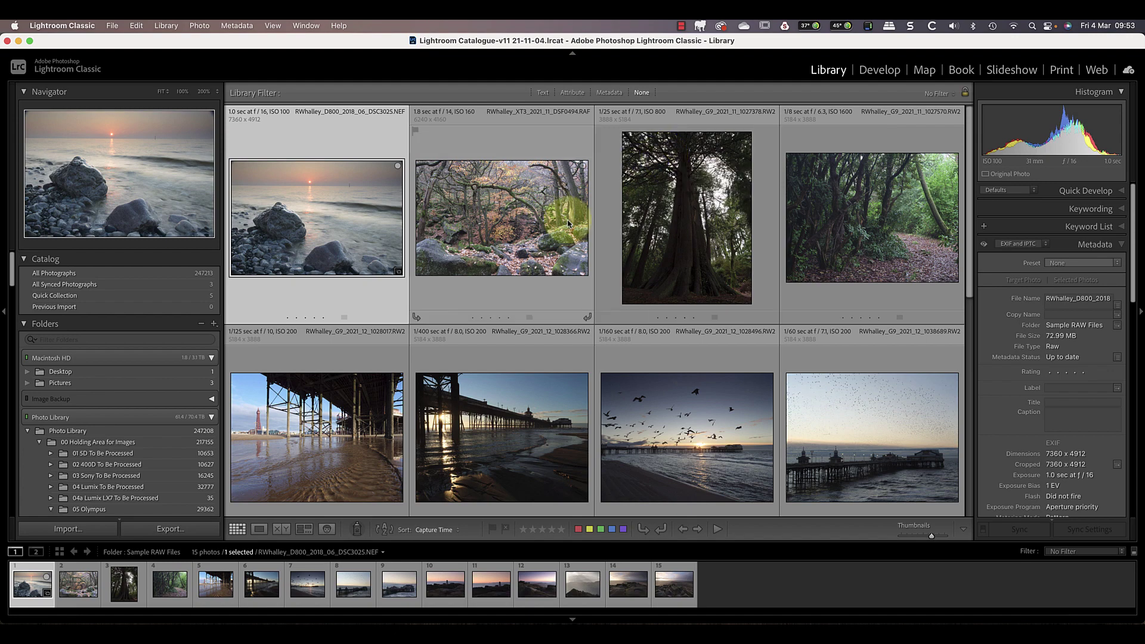
# Select the pier silhouette photo and show File > Plug-in Extras with Process with DxO PureRAW 2.
pyautogui.click(493, 397)
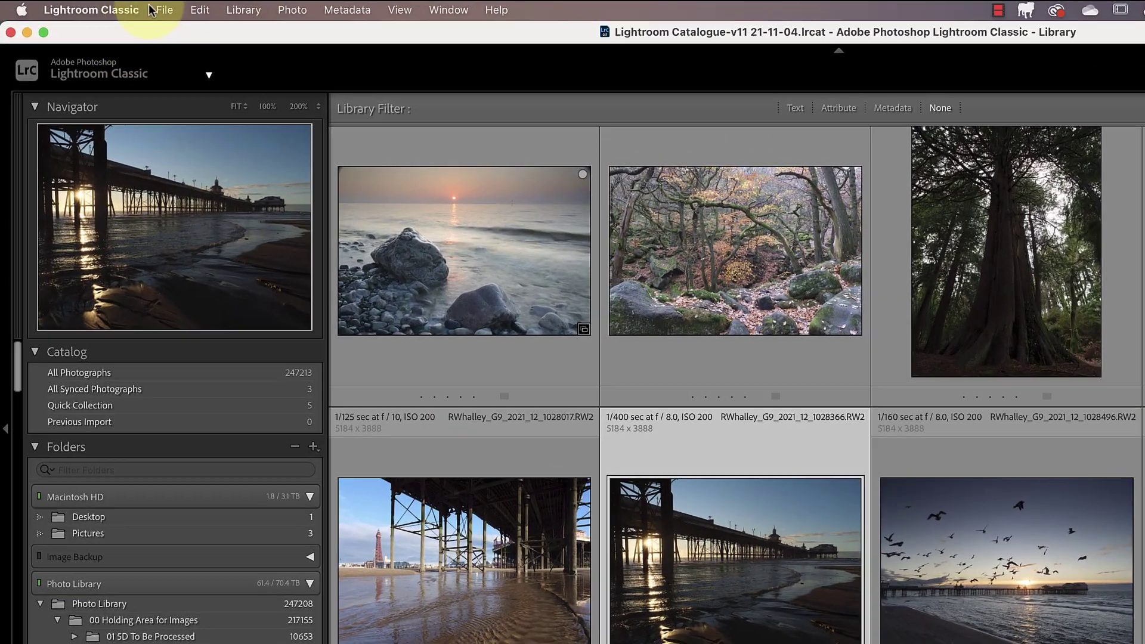
pyautogui.click(110, 27)
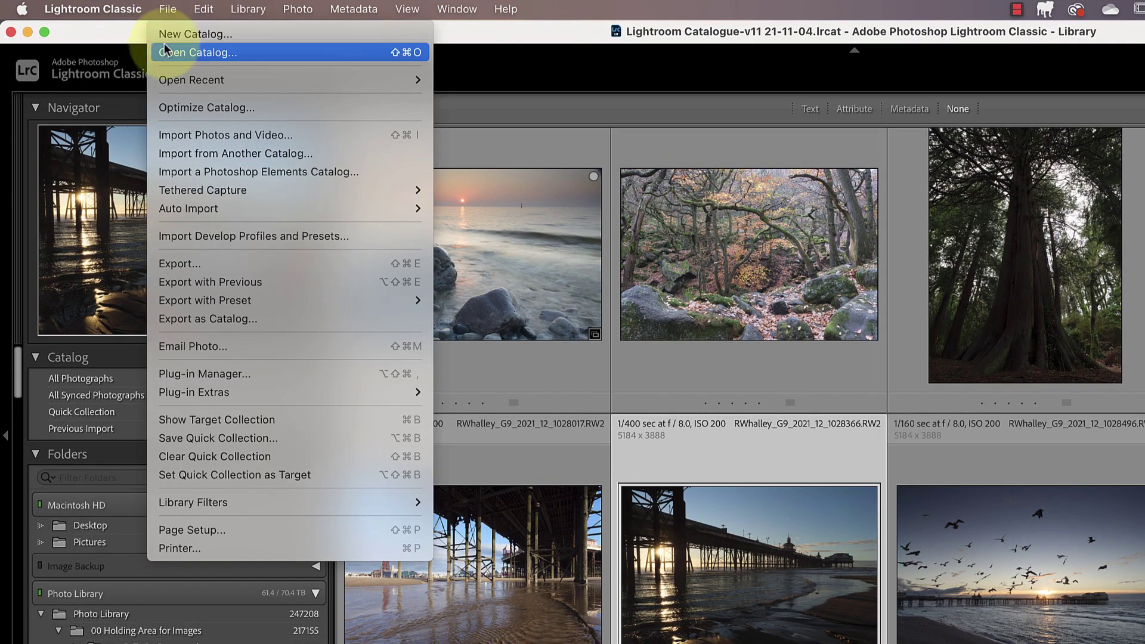
pyautogui.moveTo(406, 398)
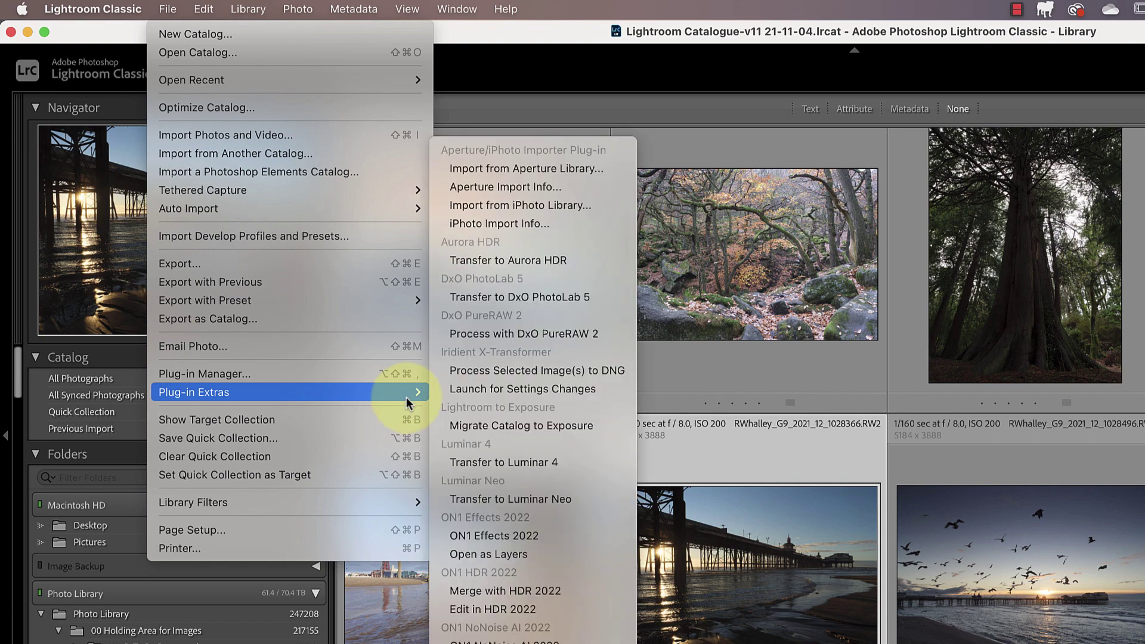
# Send the pier photo to DxO PureRAW 2 and settle on DeepPRIME after trying HQ and PRIME.
pyautogui.click(596, 334)
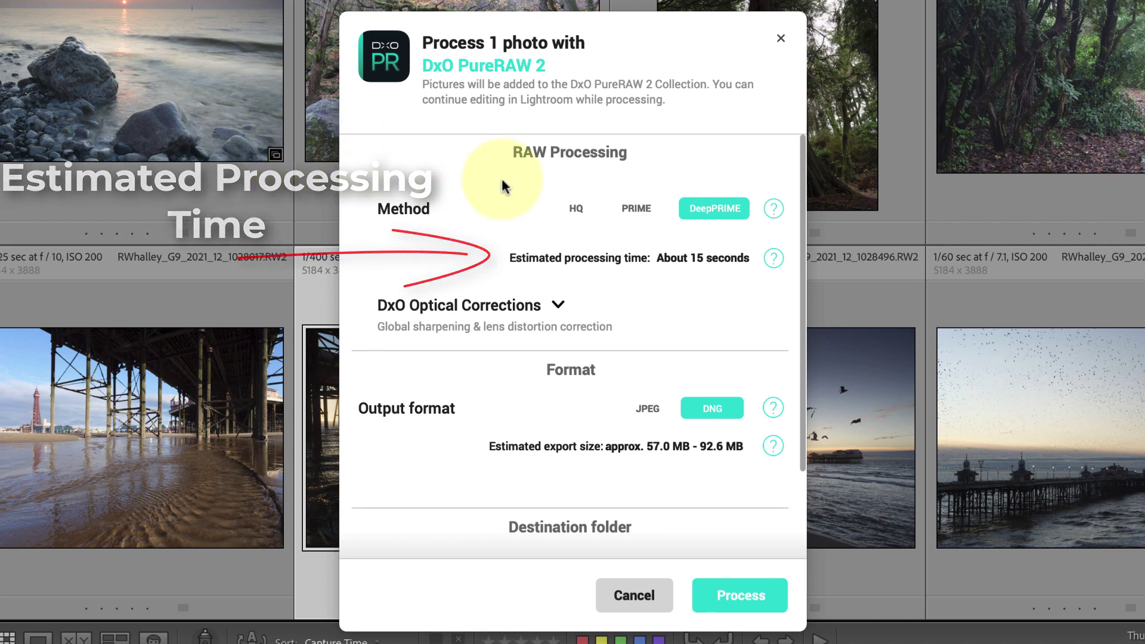
pyautogui.click(581, 210)
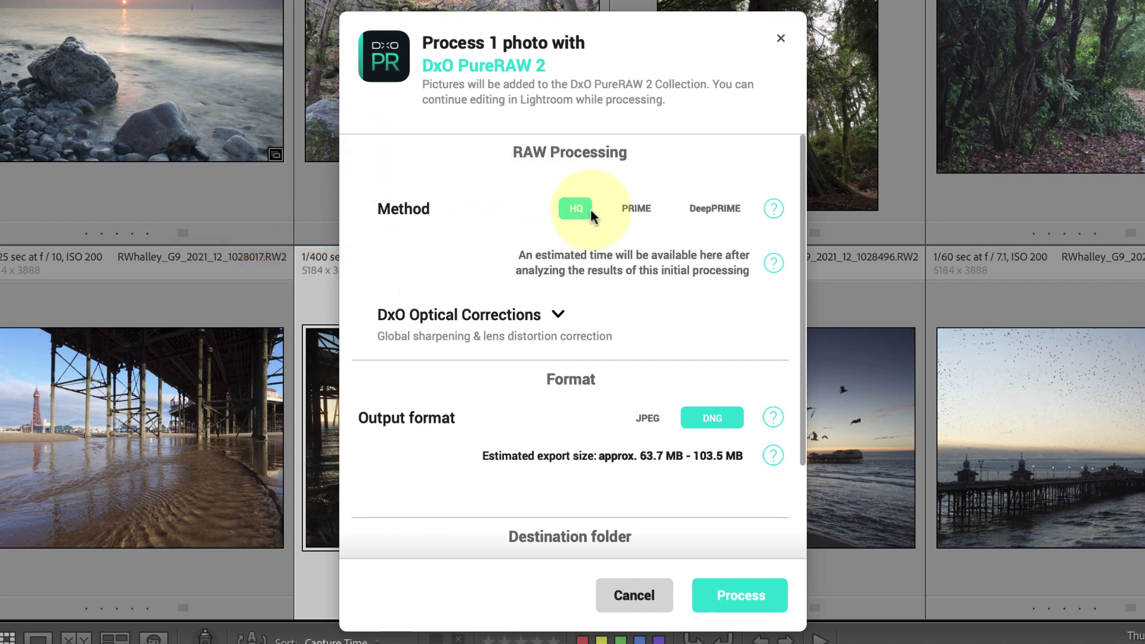
pyautogui.click(640, 208)
pyautogui.click(717, 208)
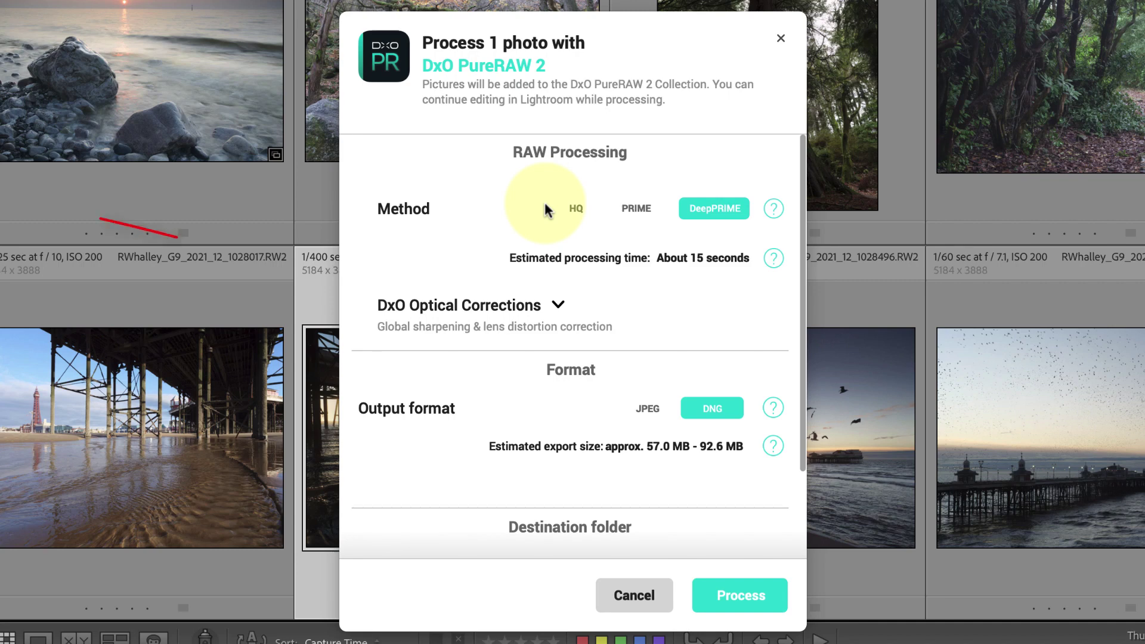
# Toggle global lens sharpening and lens distortion correction off and back on, leaving both enabled.
pyautogui.click(556, 306)
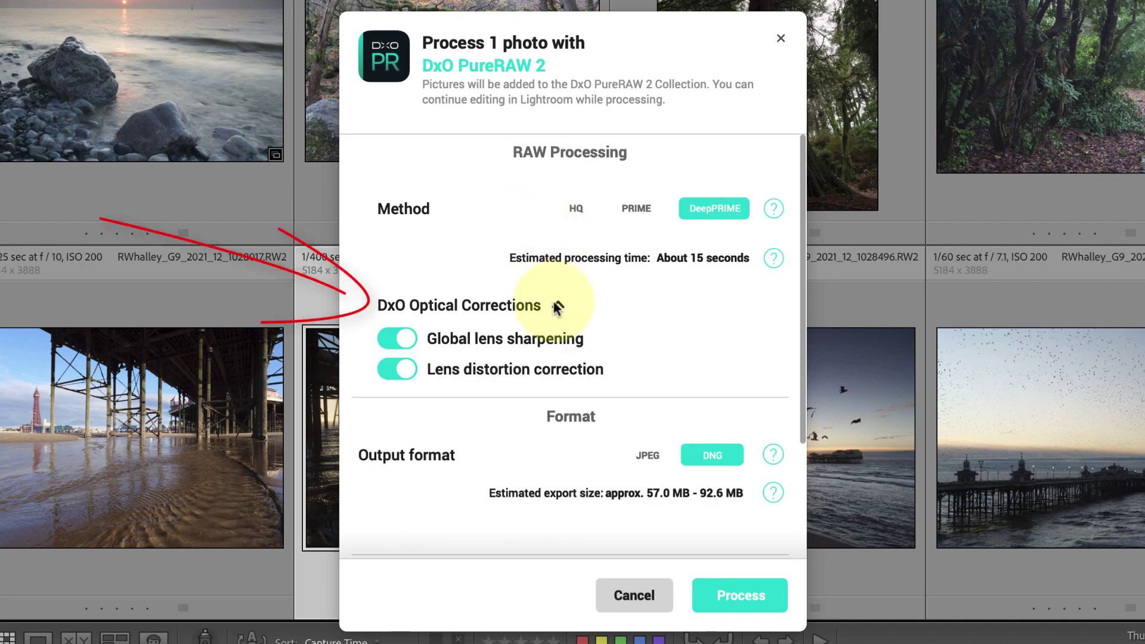
pyautogui.click(397, 339)
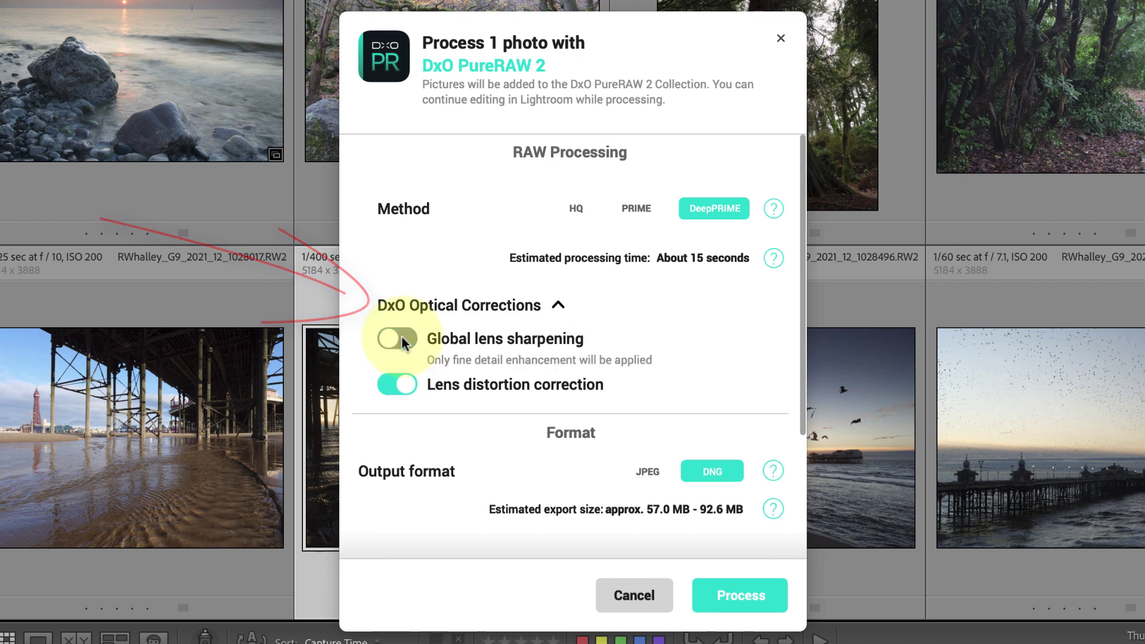
pyautogui.click(398, 386)
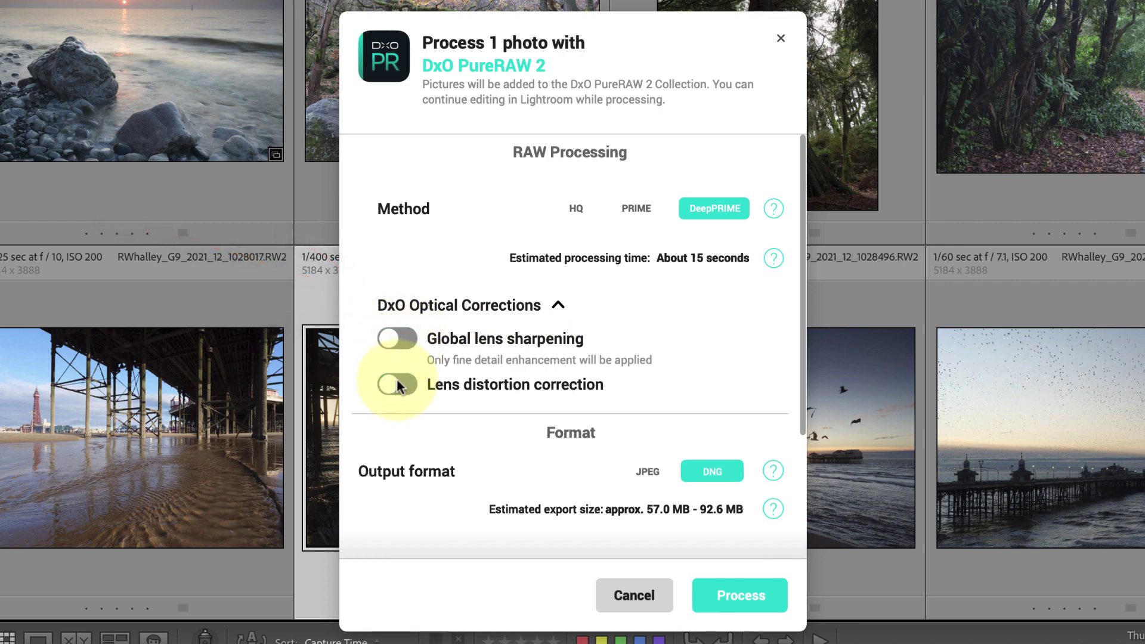
pyautogui.click(398, 385)
pyautogui.click(398, 339)
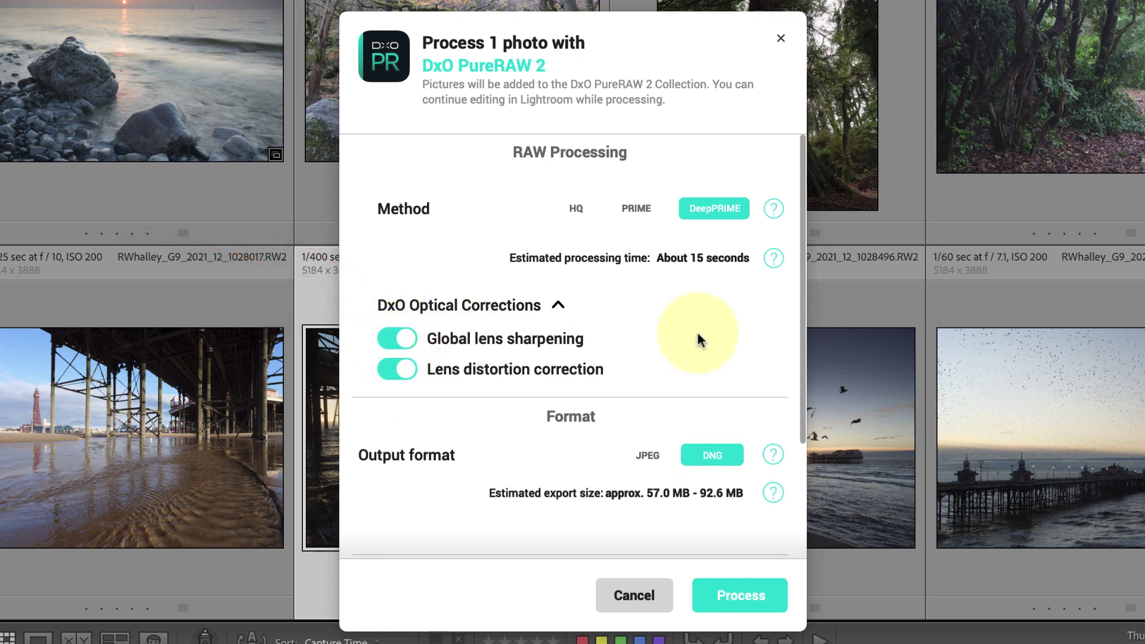
pyautogui.click(559, 305)
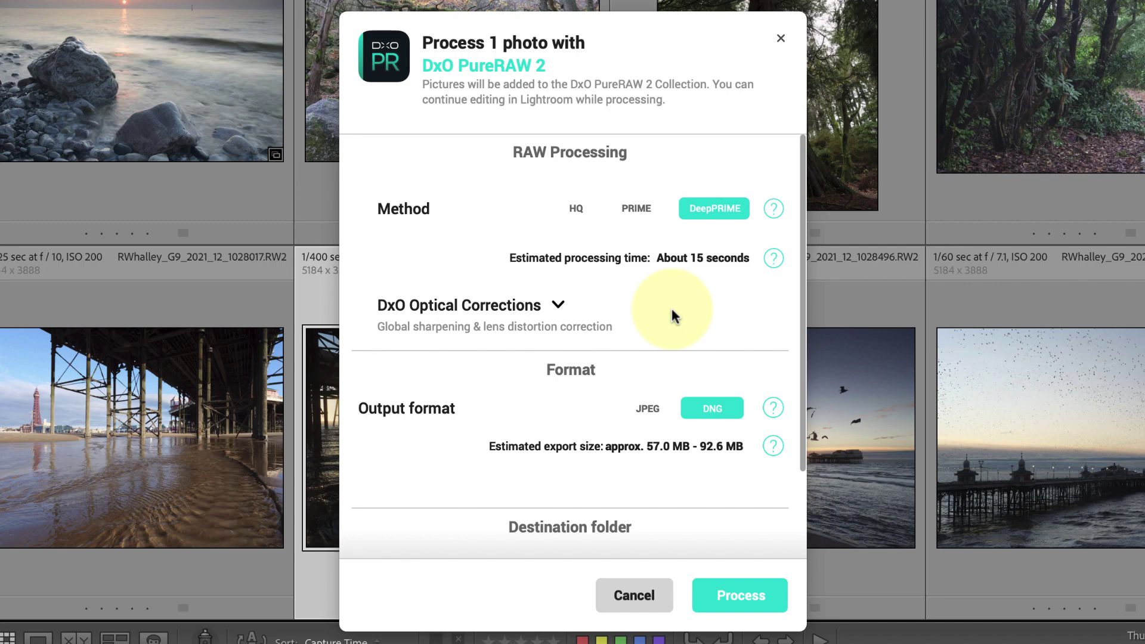
pyautogui.click(655, 411)
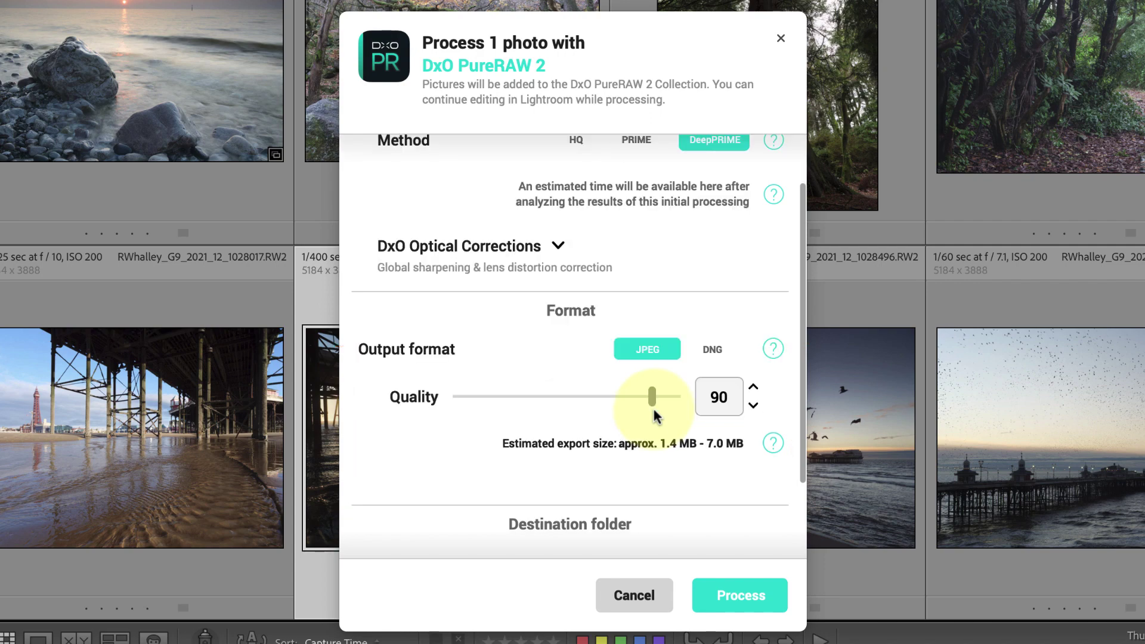
pyautogui.click(717, 348)
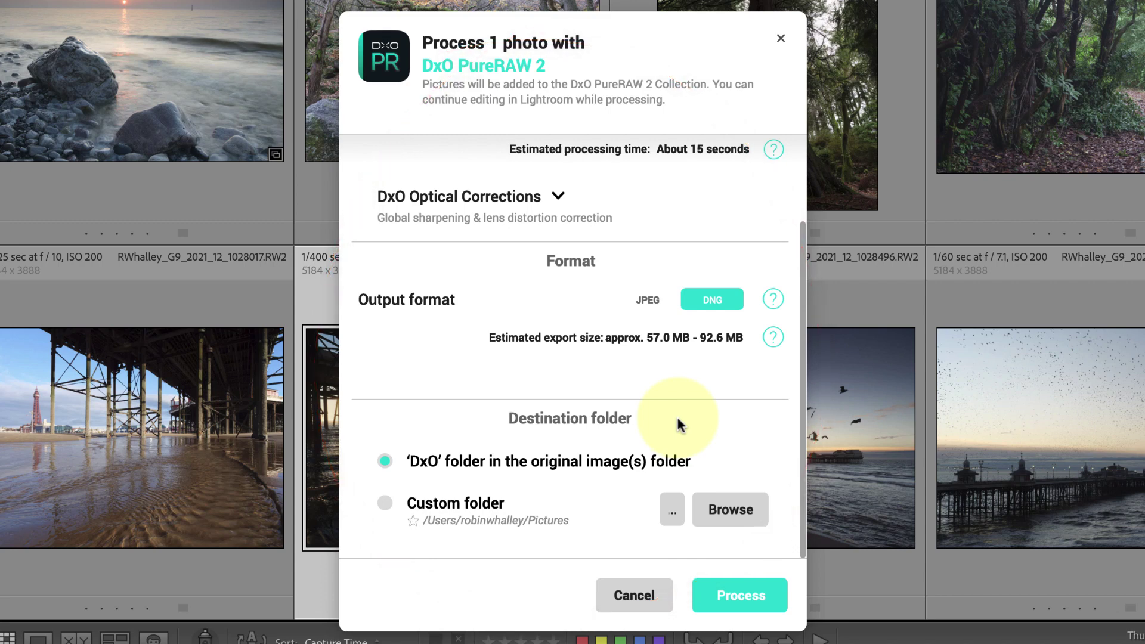
# Process the pier photo to a DeepPRIME DNG and show the 16-photo Sample RAW Files folder.
pyautogui.click(727, 602)
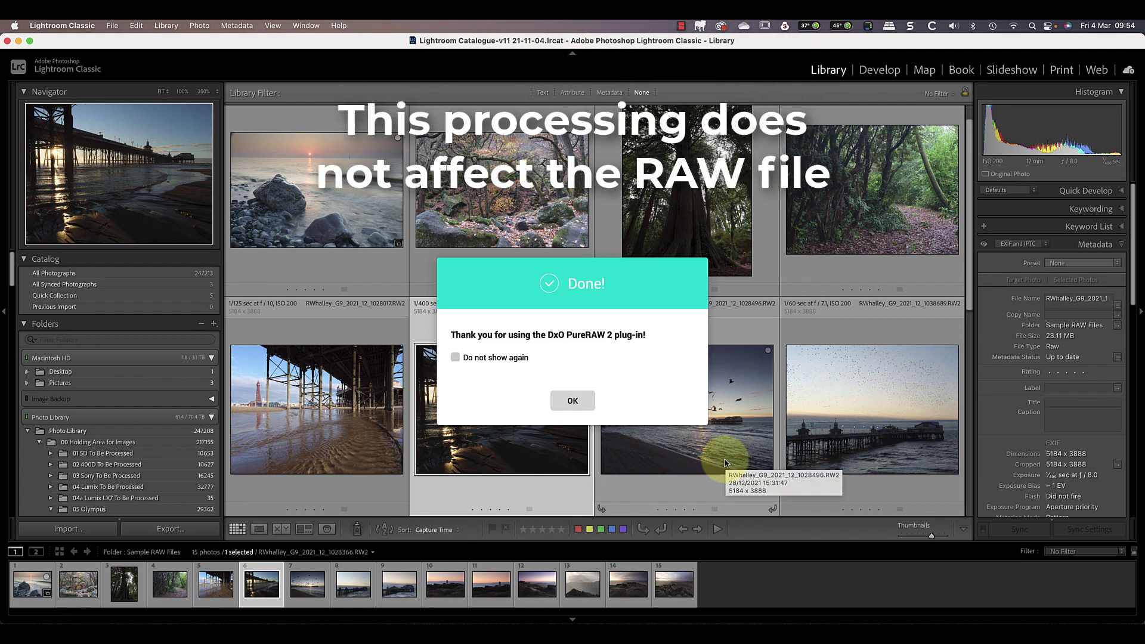
pyautogui.click(574, 402)
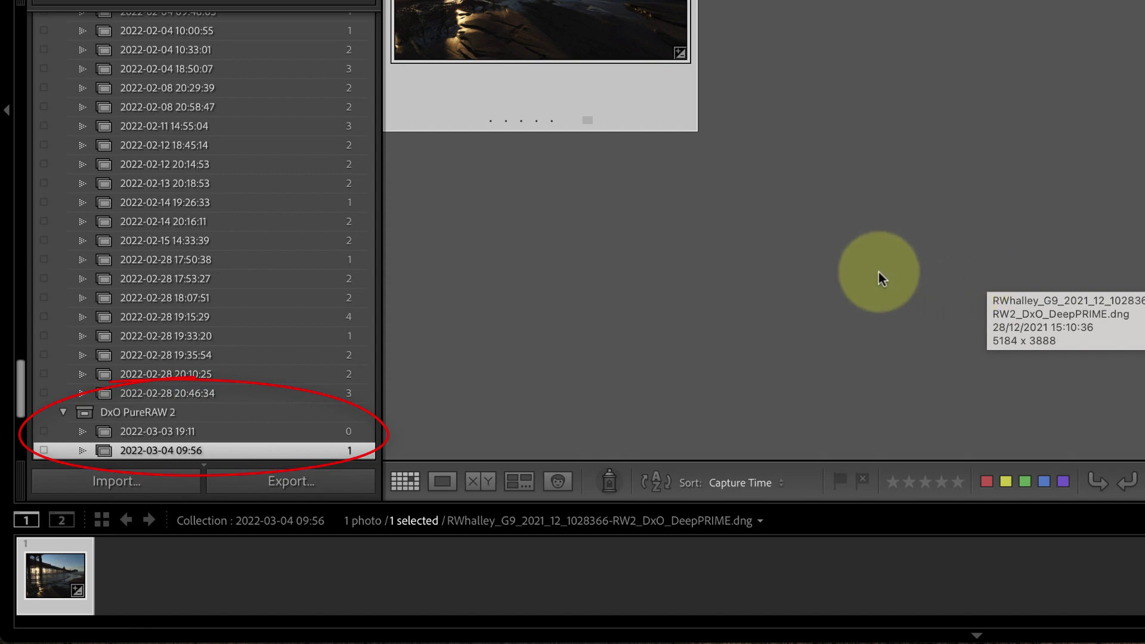
pyautogui.scroll(15, 198, 94)
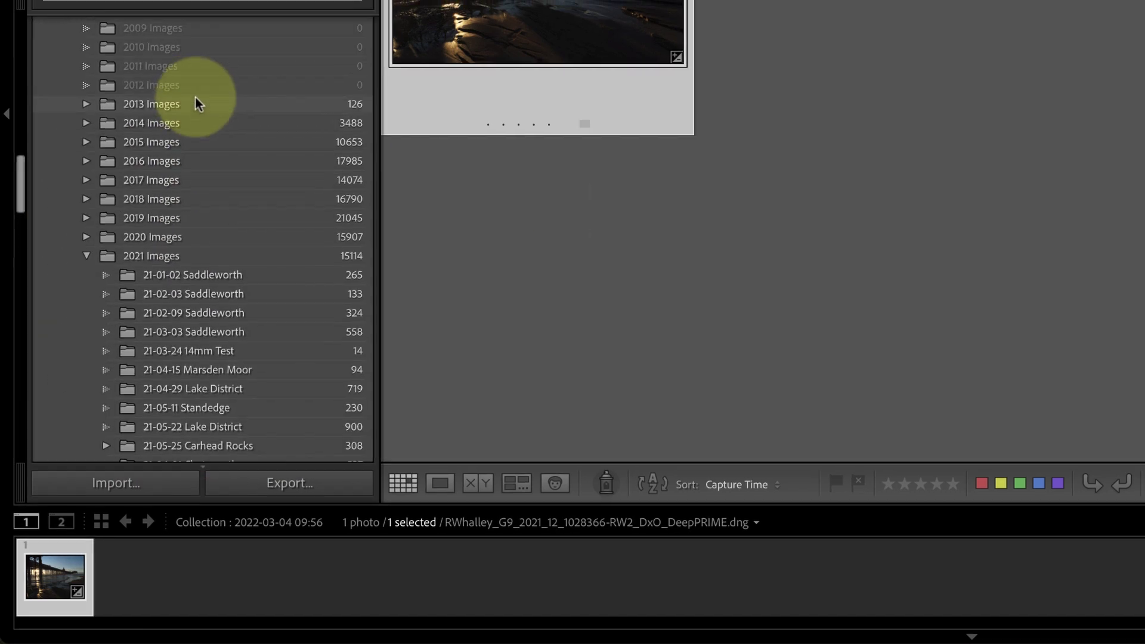
pyautogui.scroll(-10, 197, 101)
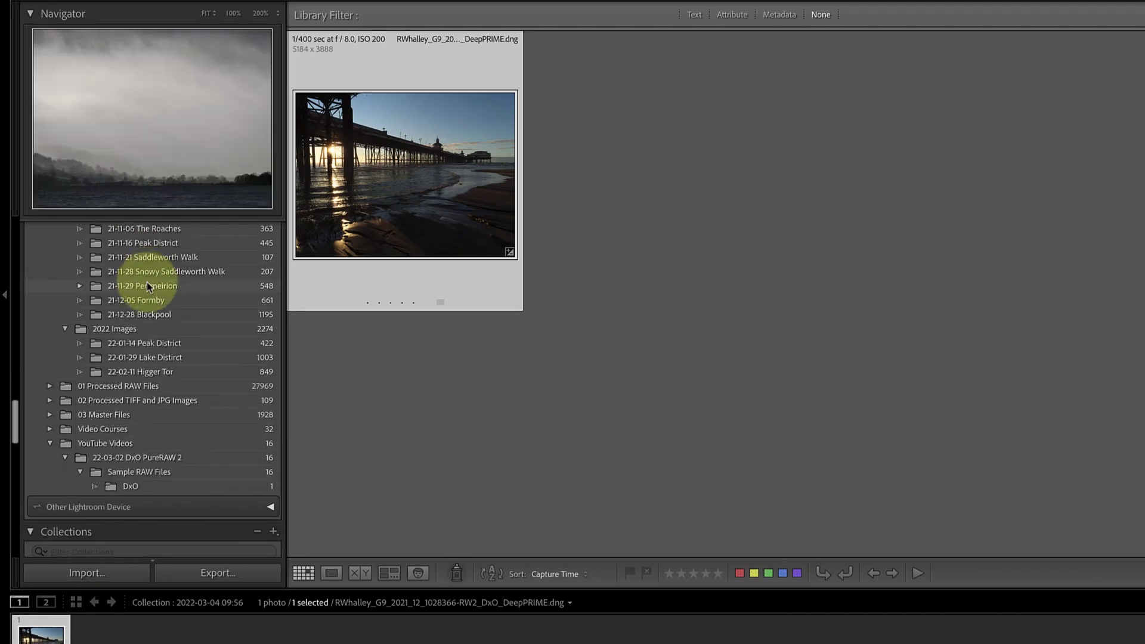
pyautogui.click(150, 470)
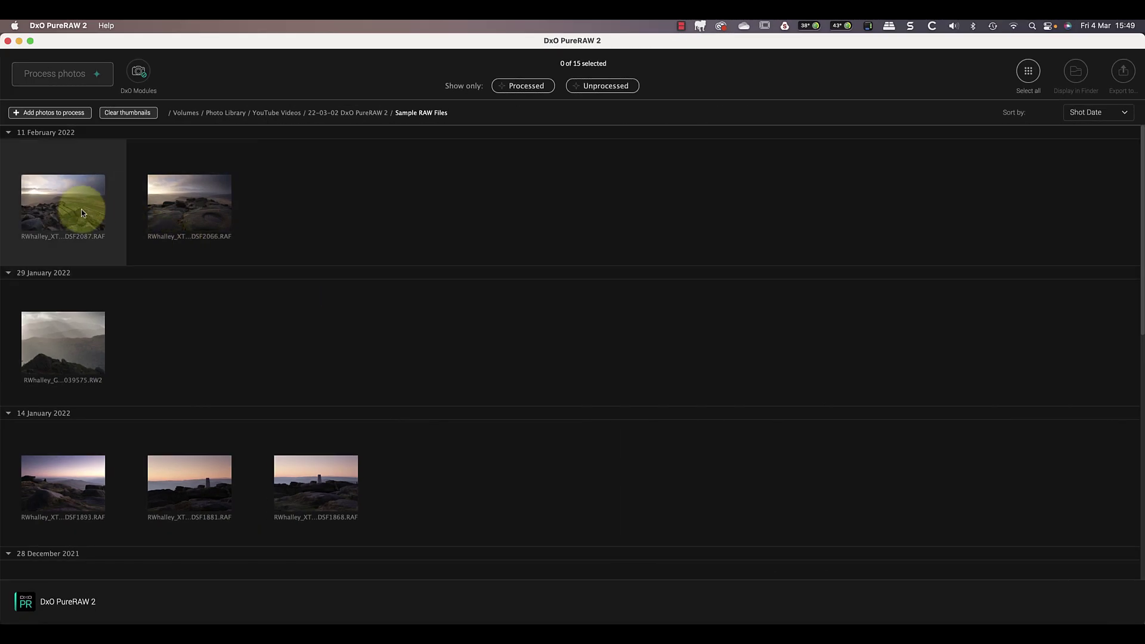
# Check nine photos across the date groups, from the two 11 February 2022 shots down to the 9 June 2018 NEF.
pyautogui.click(81, 210)
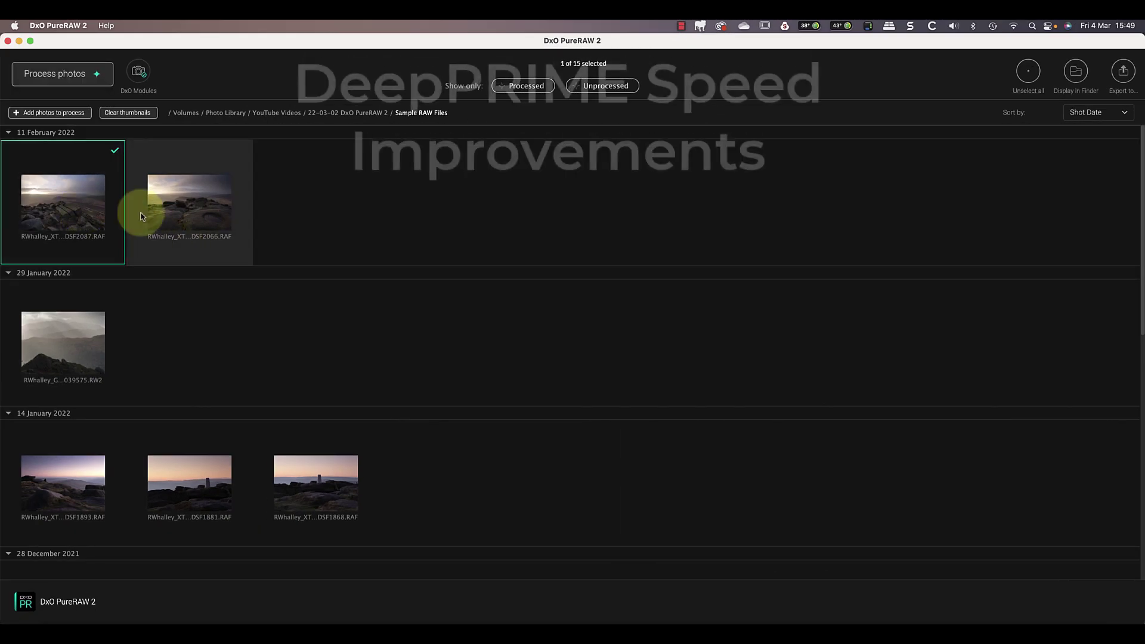
pyautogui.click(155, 209)
pyautogui.click(68, 335)
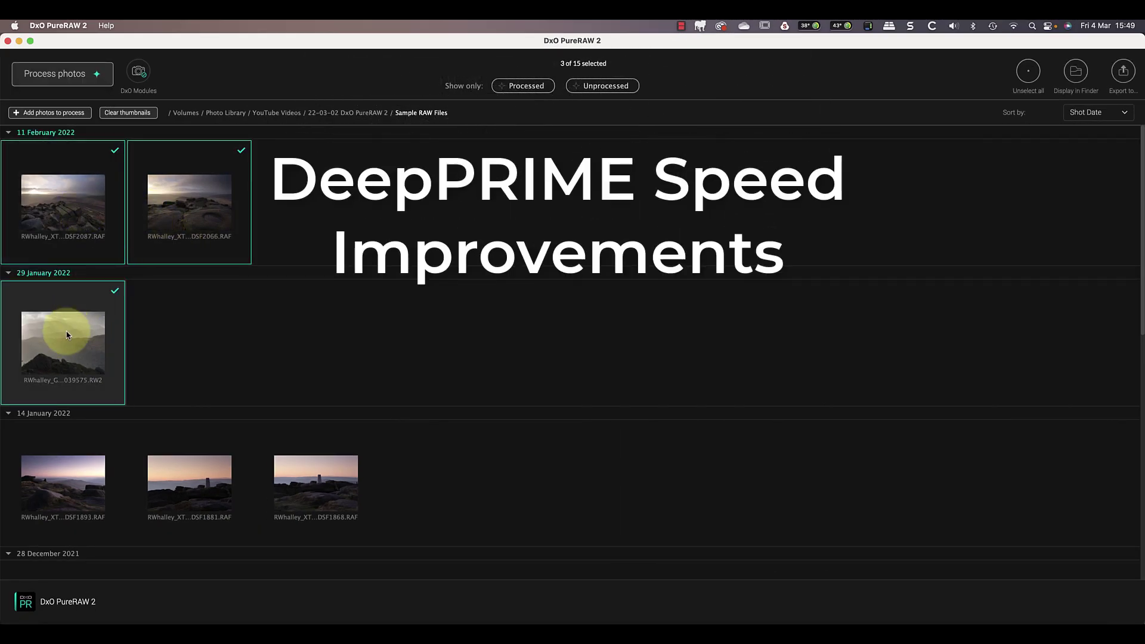
pyautogui.click(307, 473)
pyautogui.click(79, 488)
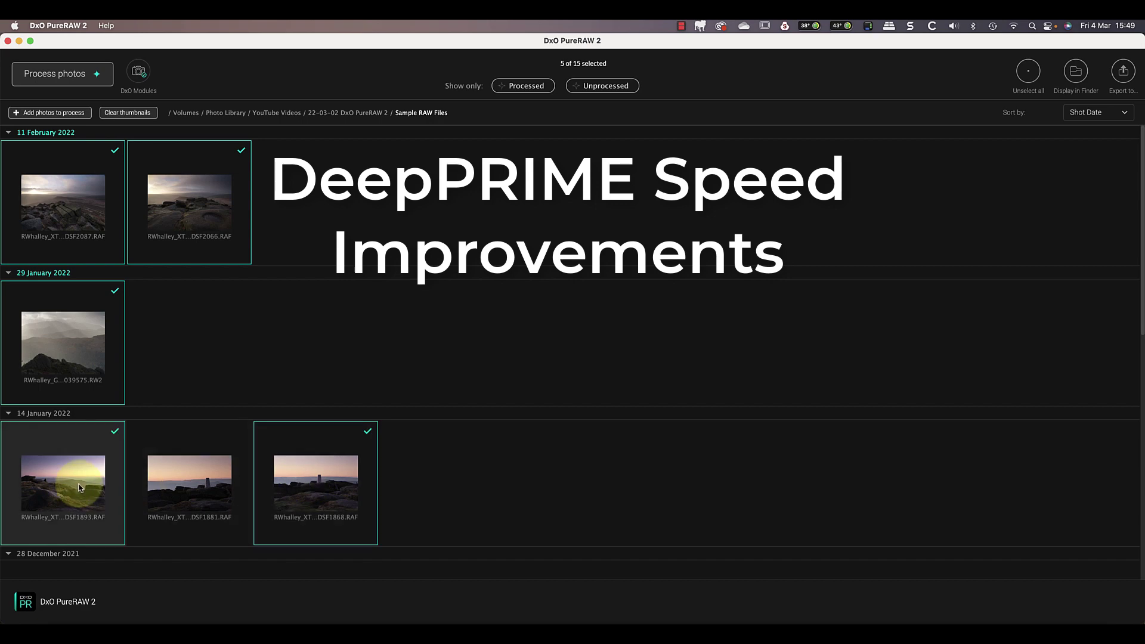
pyautogui.scroll(-10, 80, 488)
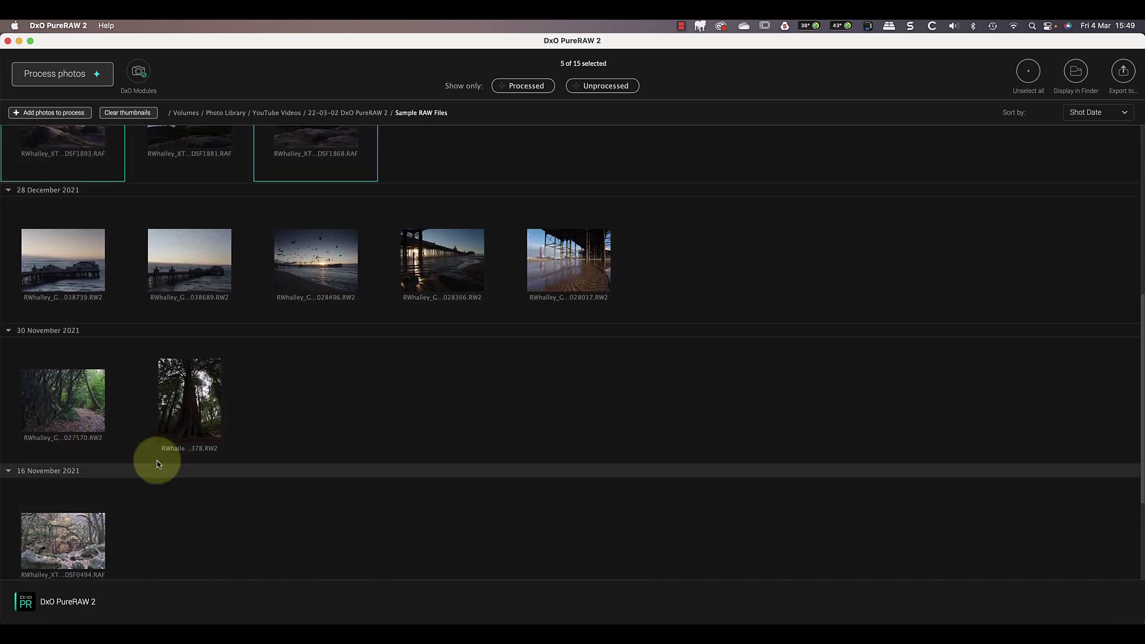
pyautogui.click(429, 256)
pyautogui.click(313, 262)
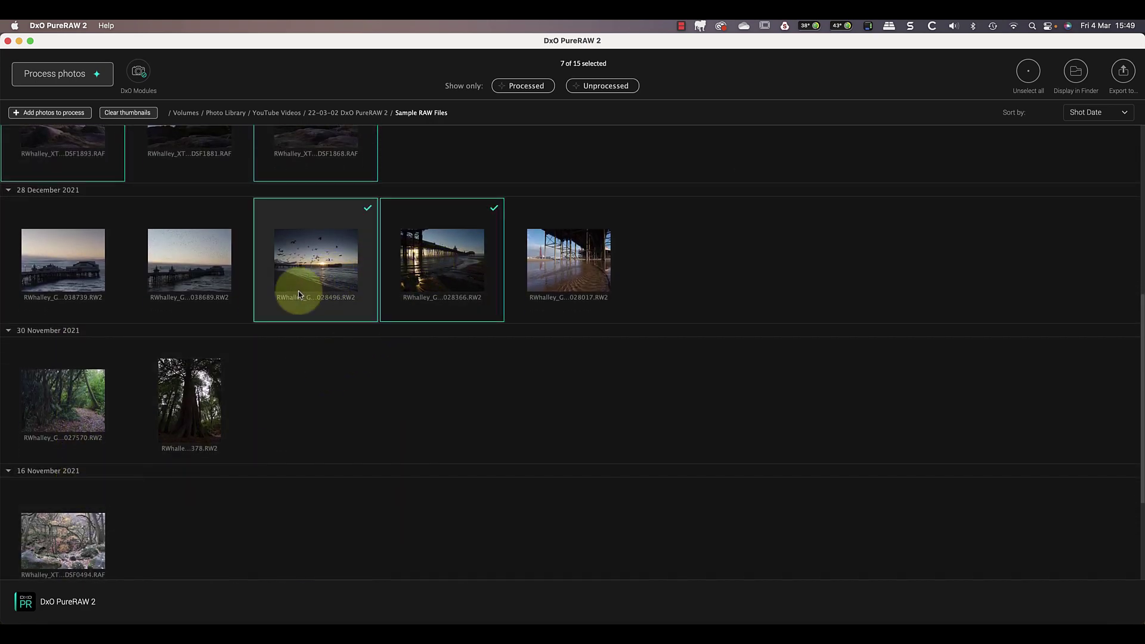
pyautogui.click(97, 512)
pyautogui.scroll(-5, 92, 519)
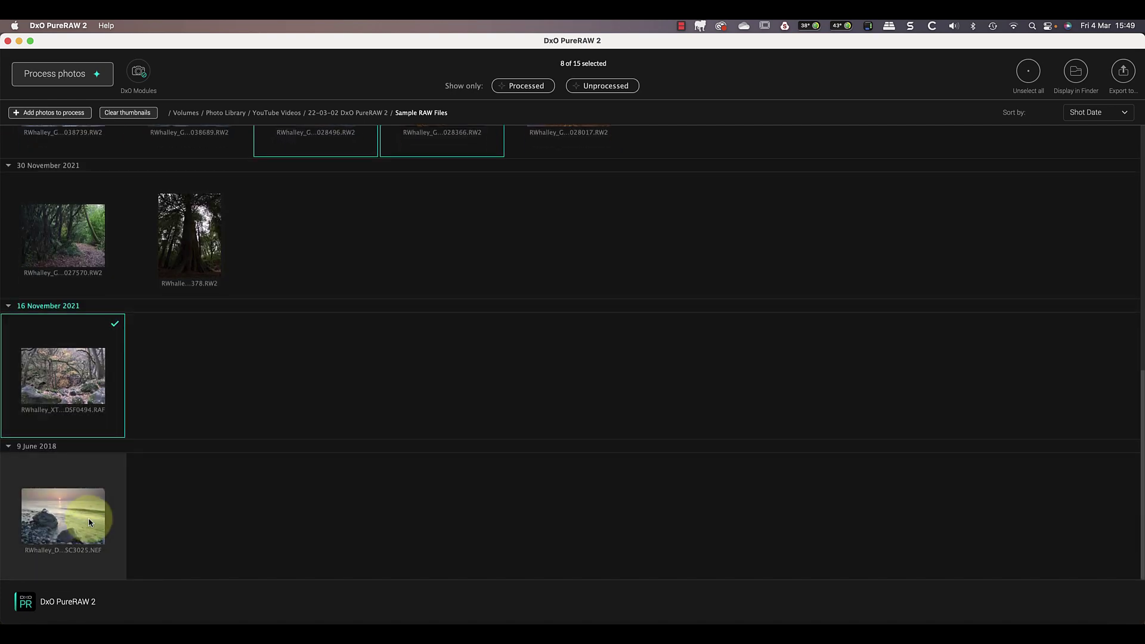
pyautogui.click(89, 522)
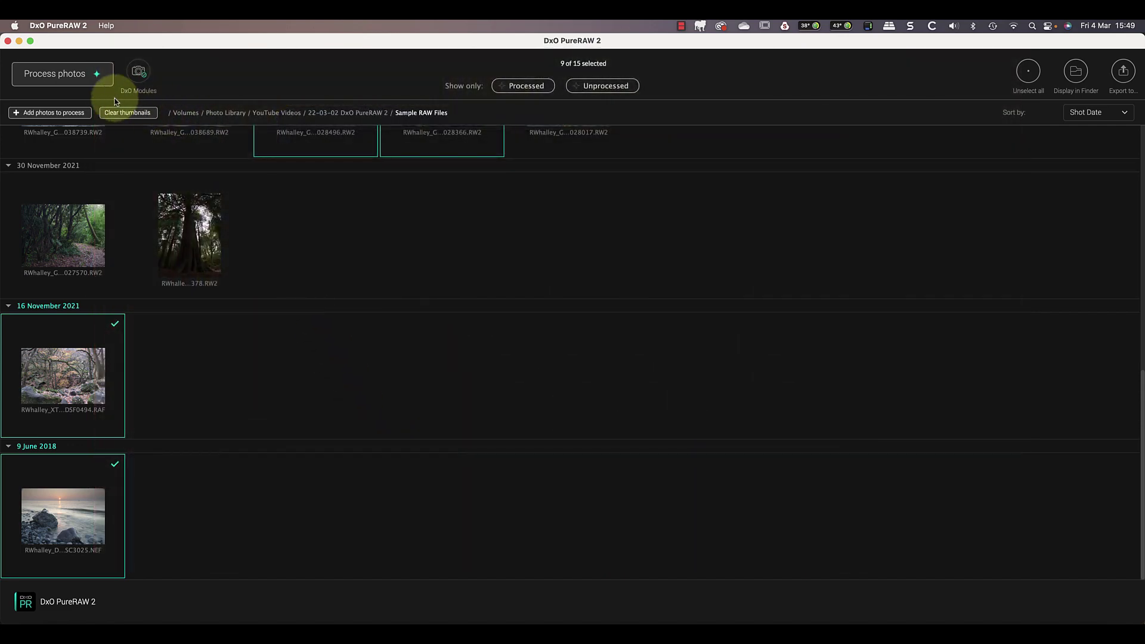
# Convert the nine photos with DeepPRIME, including the NEF and Panasonic G9 photos, to DNG.
pyautogui.click(57, 73)
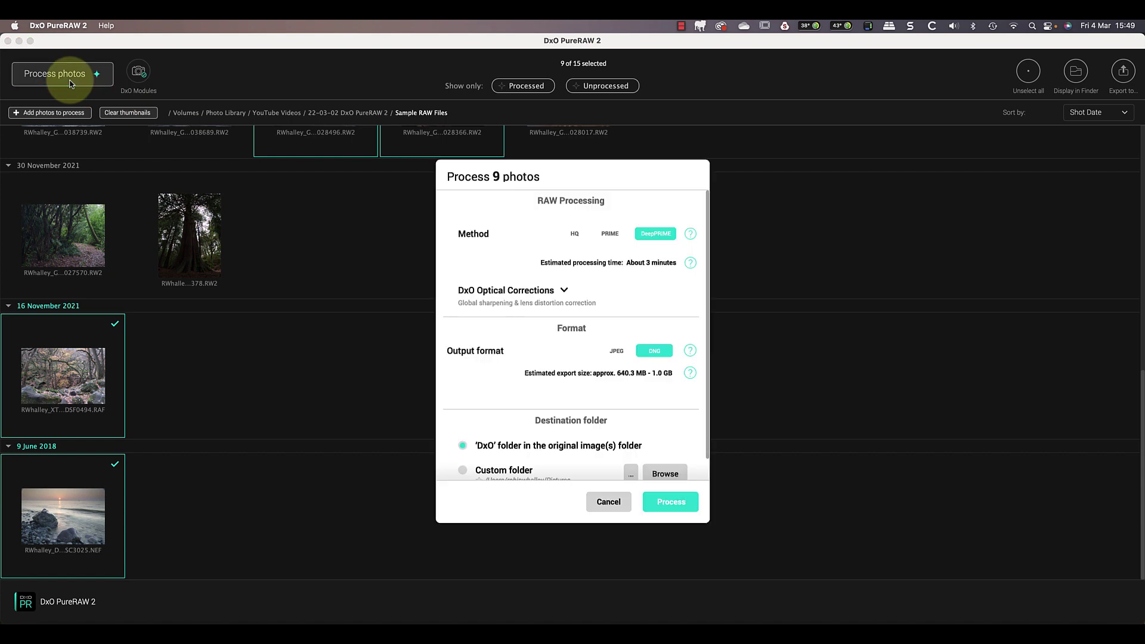
pyautogui.click(671, 508)
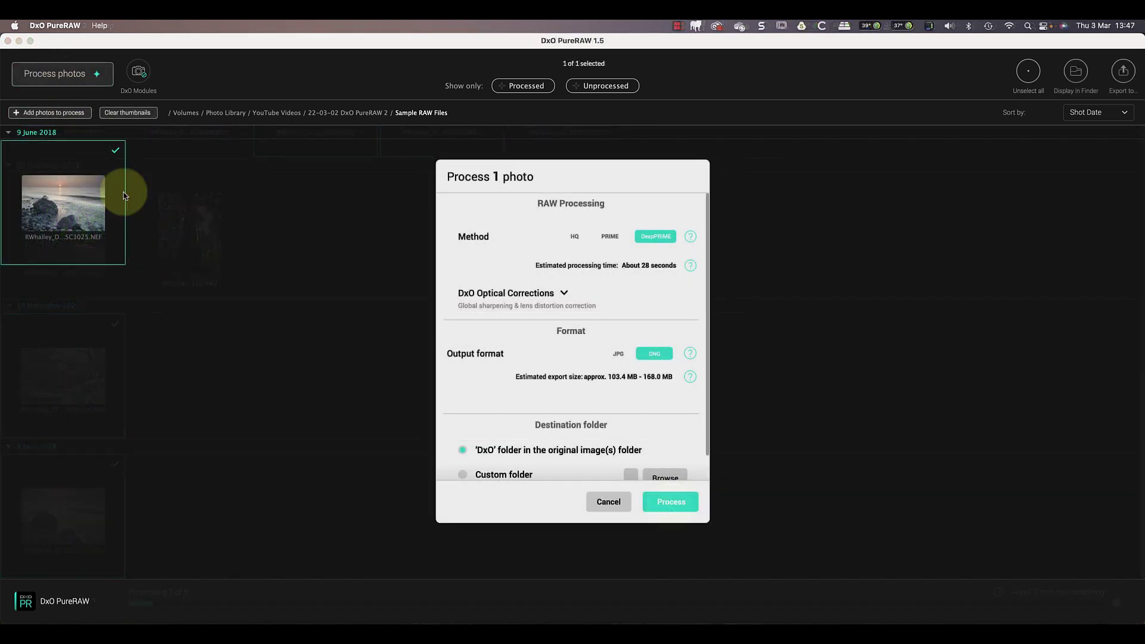
pyautogui.click(671, 504)
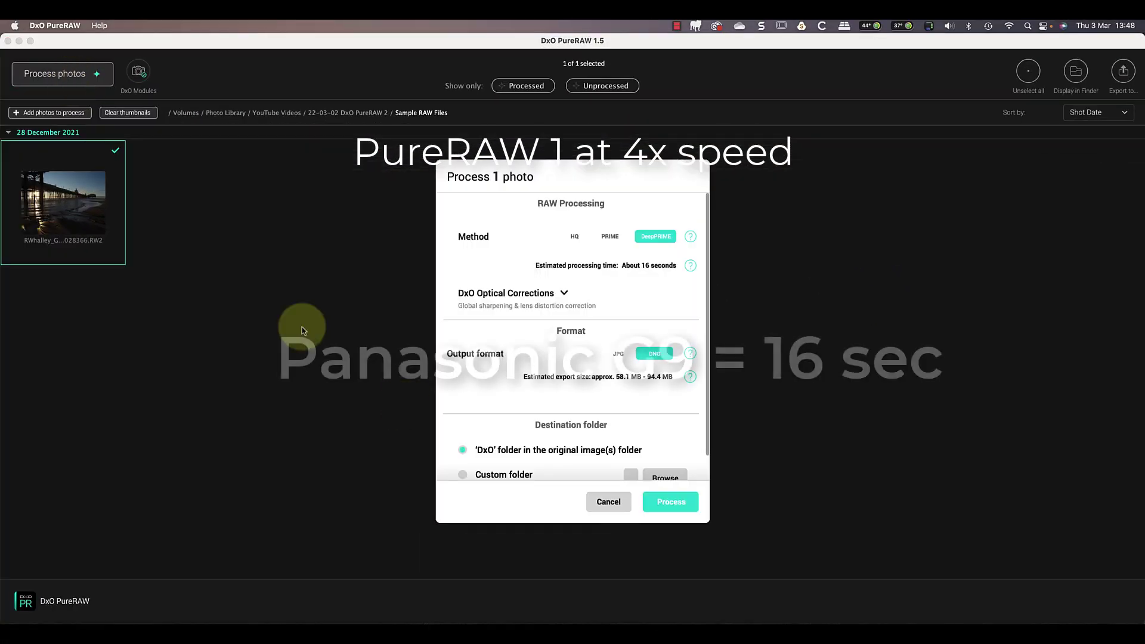
pyautogui.click(671, 501)
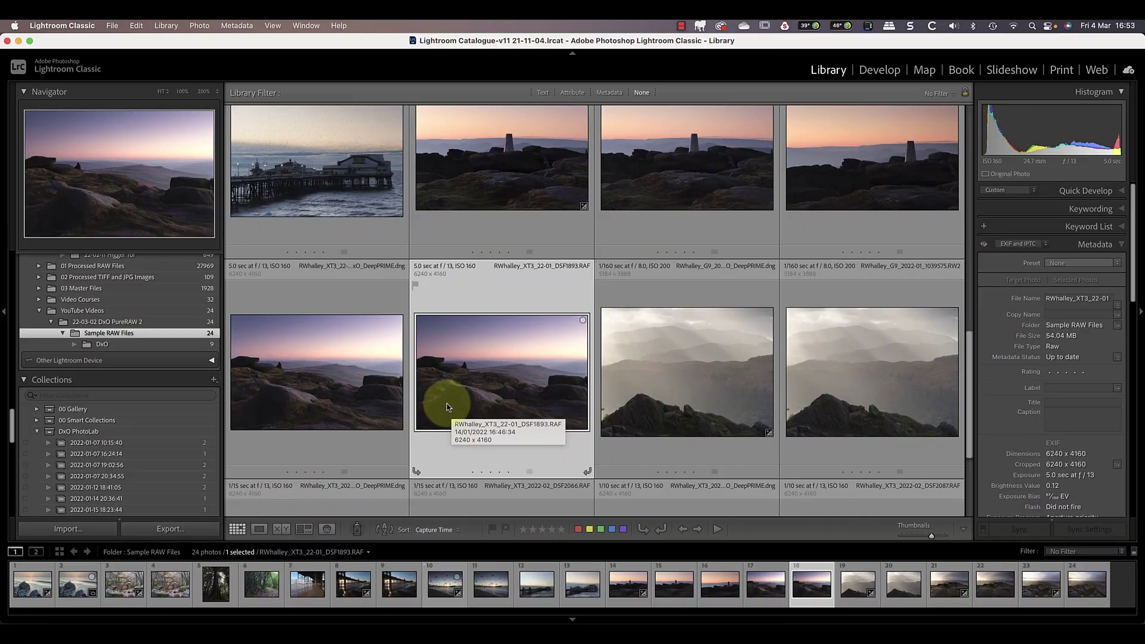
# Edit the sunset DeepPRIME DNG in Develop: exposure −0.20, clarity +16, tint slightly toward magenta.
pyautogui.click(343, 391)
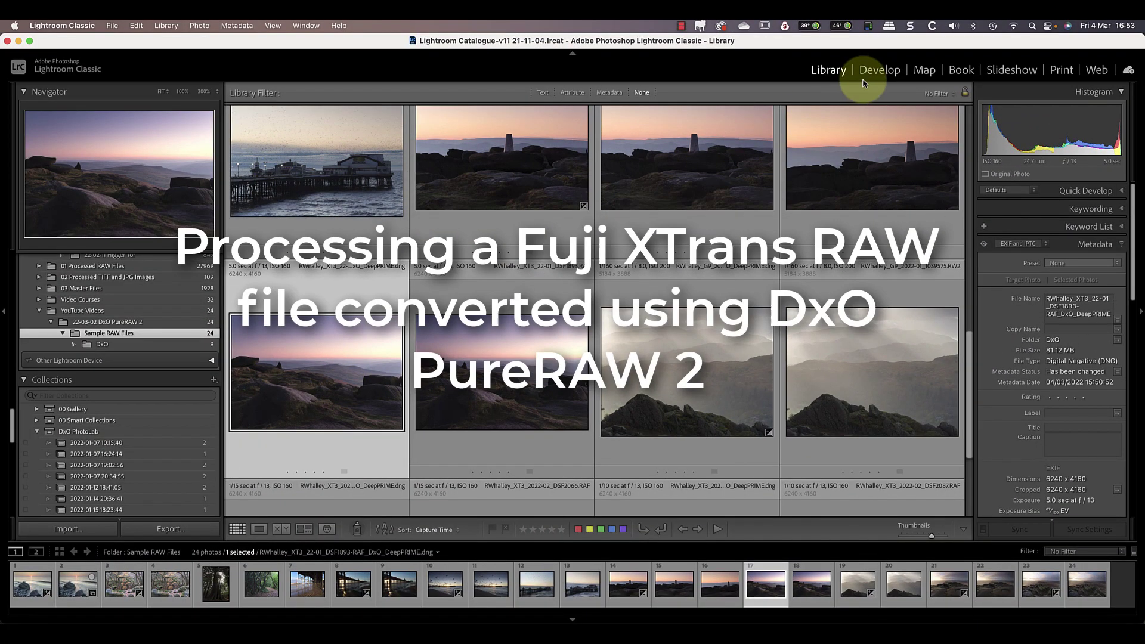
pyautogui.click(865, 80)
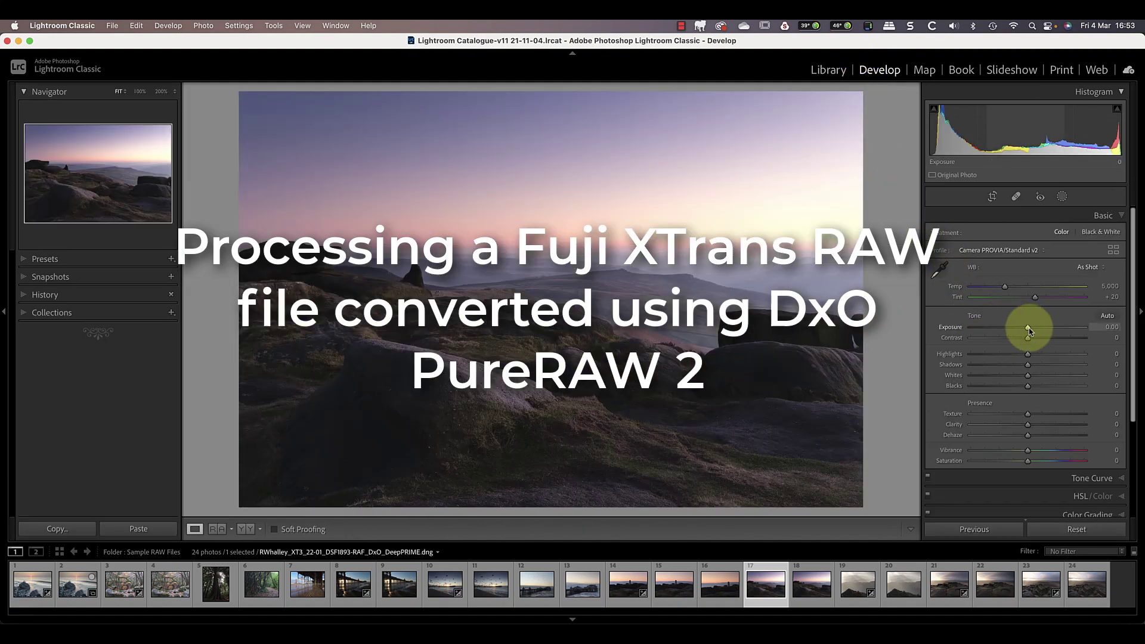
pyautogui.moveTo(1030, 331); pyautogui.dragTo(1003, 358)
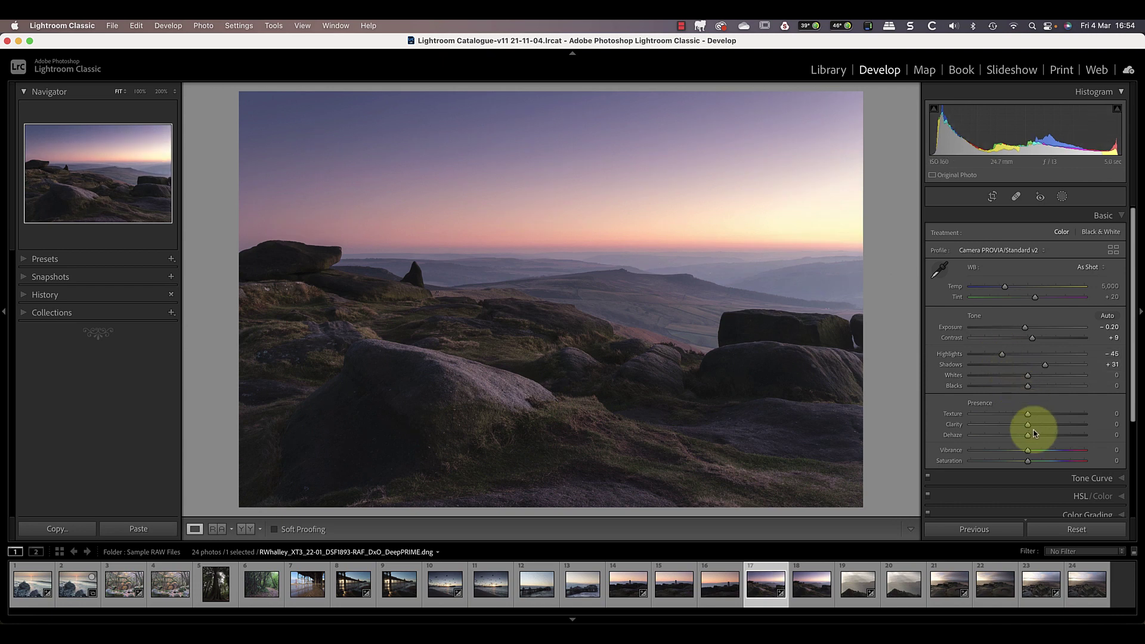
pyautogui.moveTo(1026, 424); pyautogui.dragTo(1035, 439)
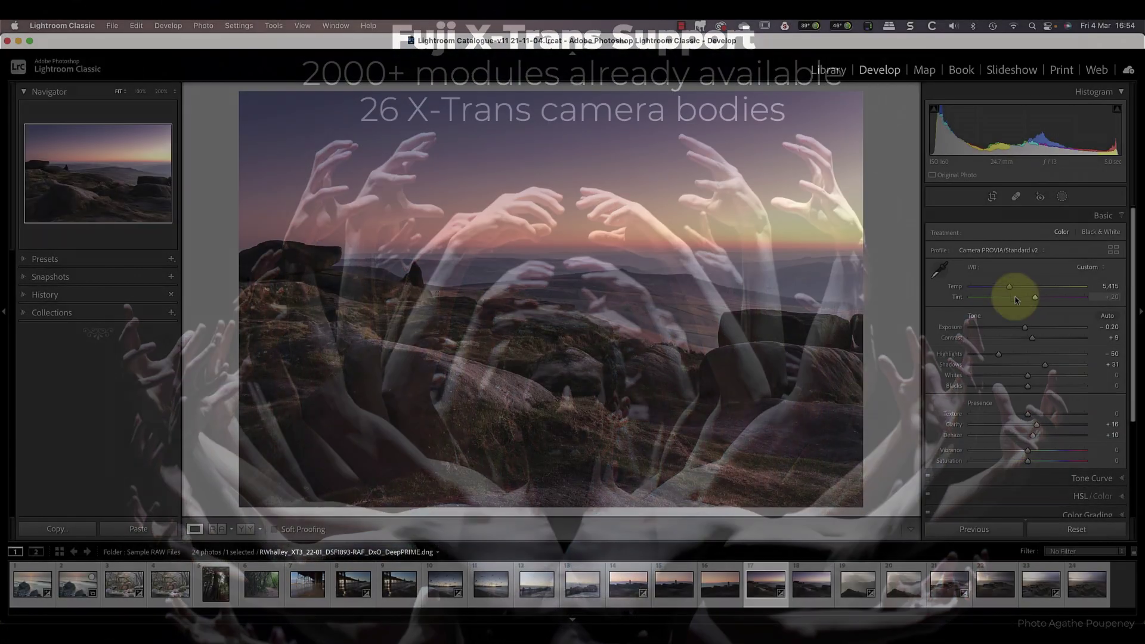
pyautogui.moveTo(1015, 294); pyautogui.dragTo(1037, 302)
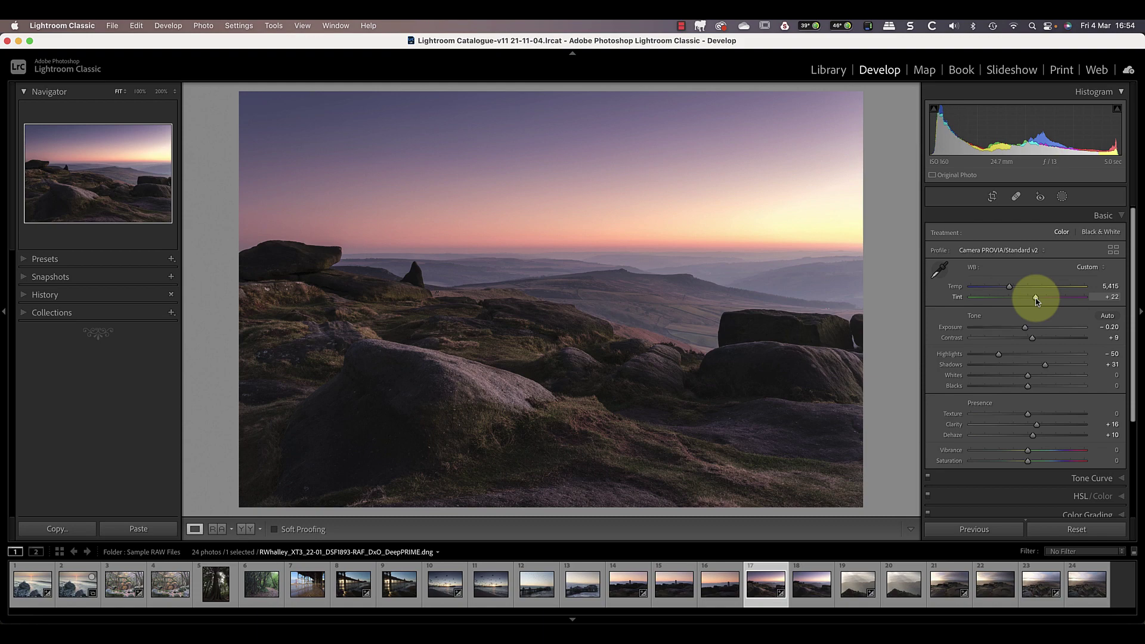
# Inspect the rock detail at 100% and then 200% magnification.
pyautogui.click(138, 93)
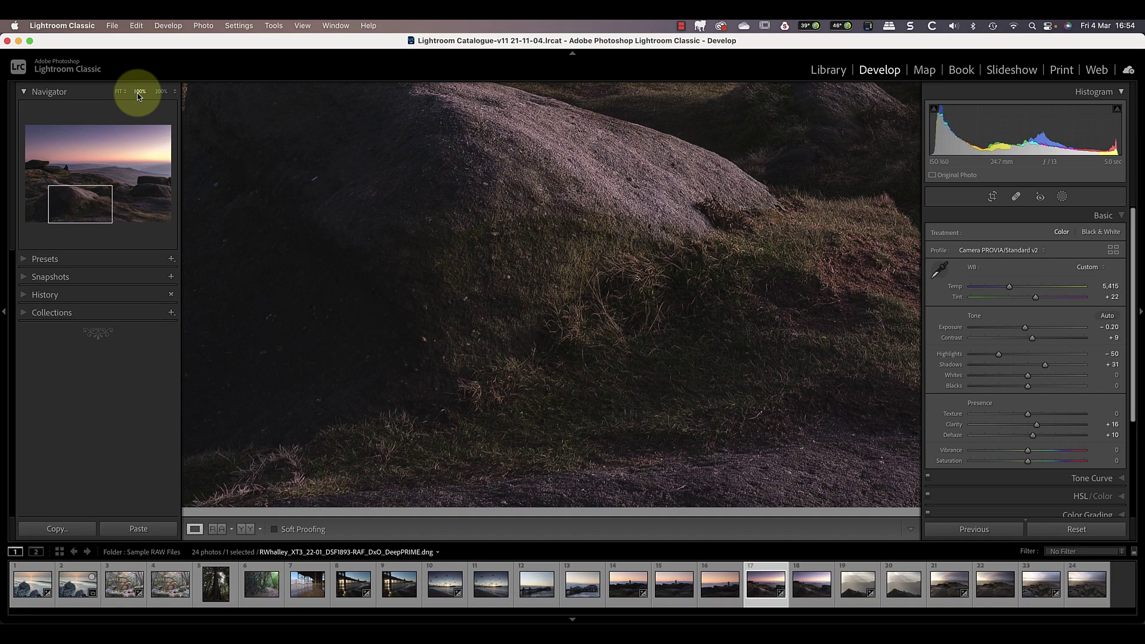
pyautogui.click(160, 92)
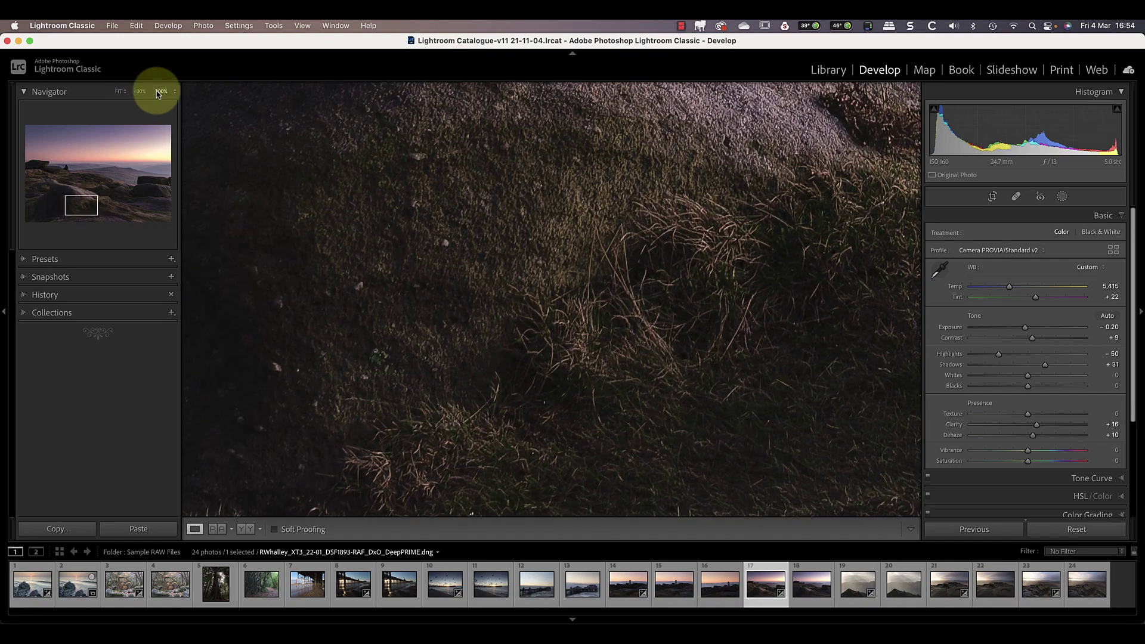
pyautogui.click(82, 195)
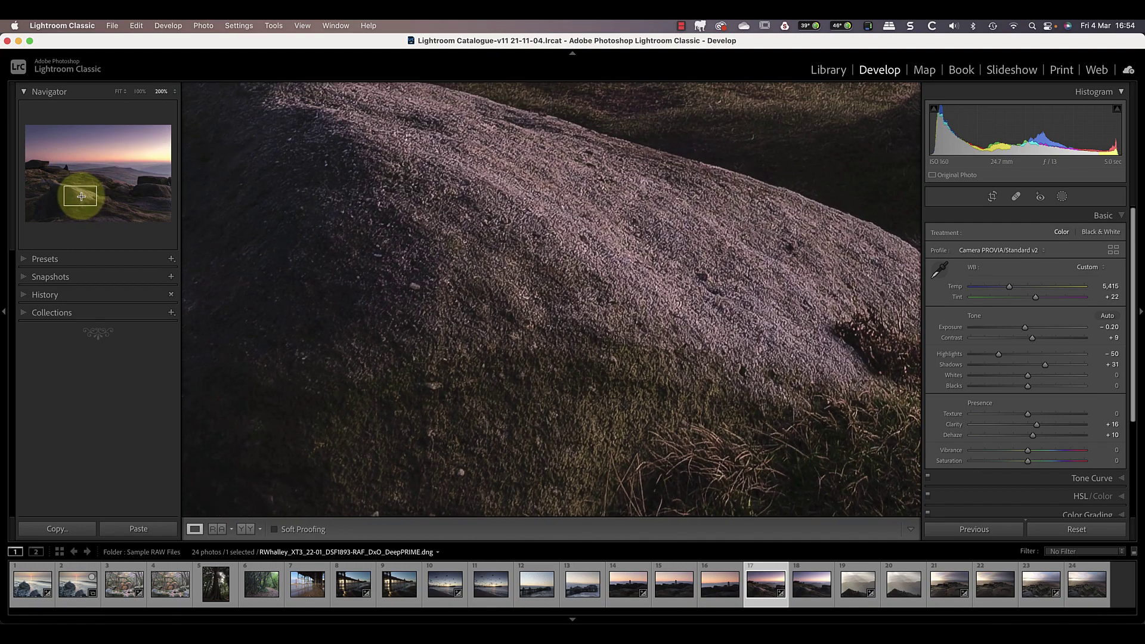
pyautogui.moveTo(81, 196); pyautogui.dragTo(81, 186)
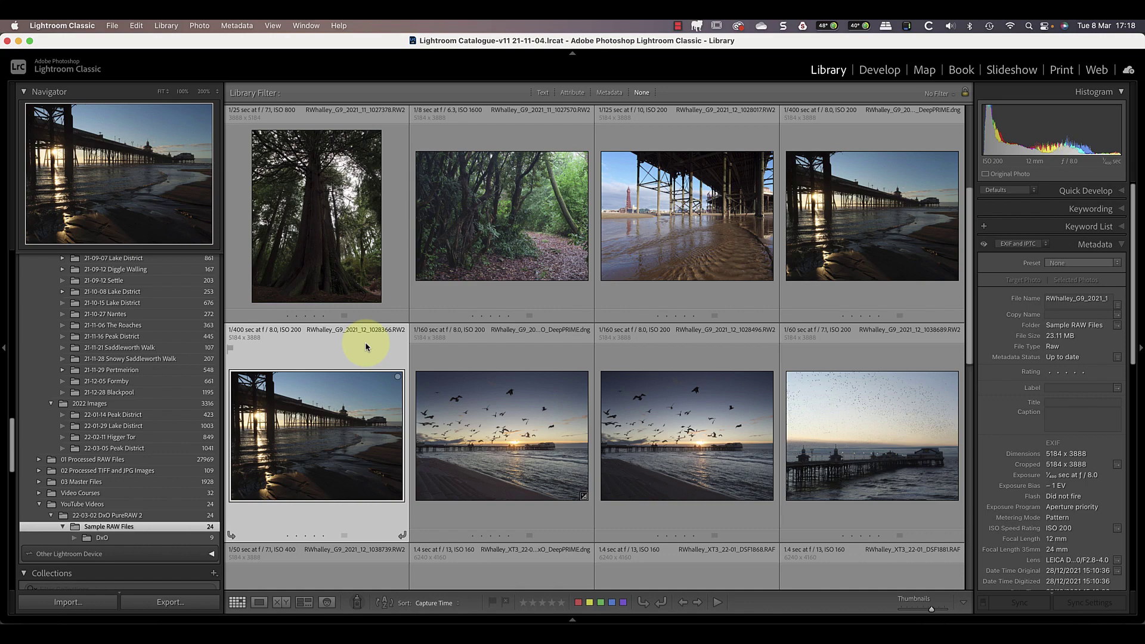
# Edit the pier RAW in Develop: exposure +1.10, highlights −74, shadows +38.
pyautogui.click(881, 75)
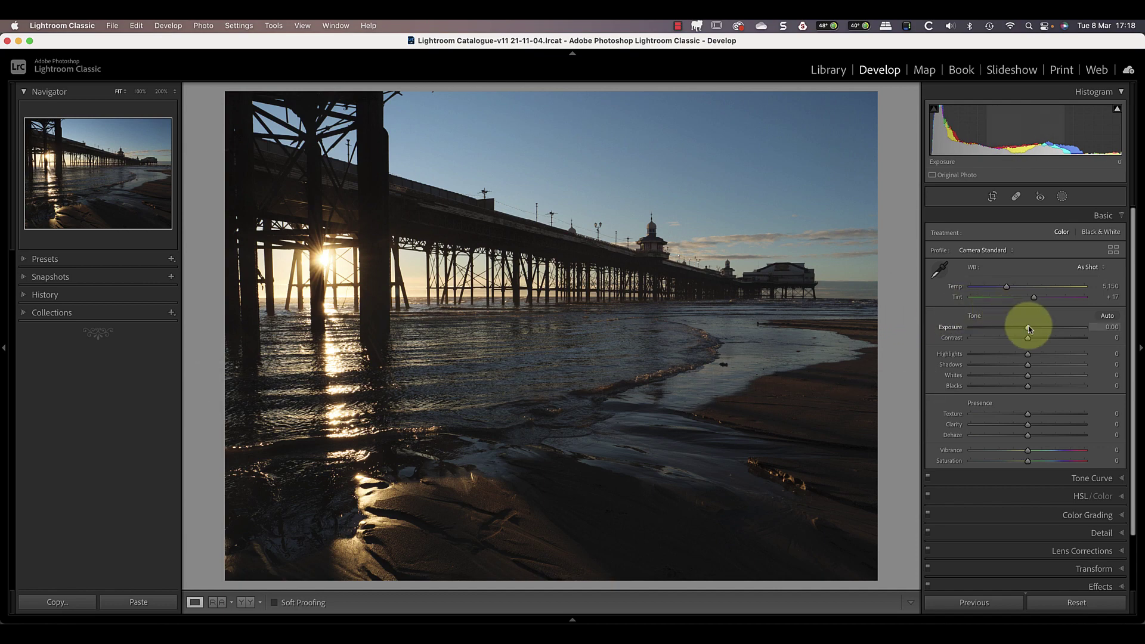
pyautogui.moveTo(1029, 327); pyautogui.dragTo(985, 354)
pyautogui.moveTo(1029, 365); pyautogui.dragTo(1050, 365)
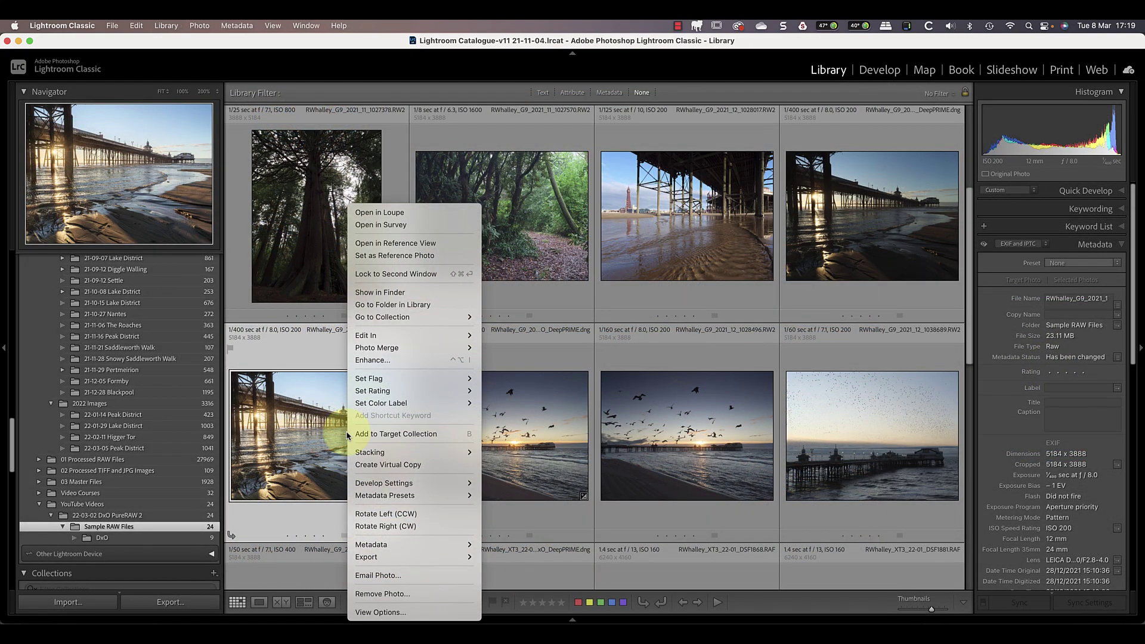
# Paste the copied pier edits onto its DeepPRIME DNG and add the original RW2 to the selection.
pyautogui.moveTo(426, 483)
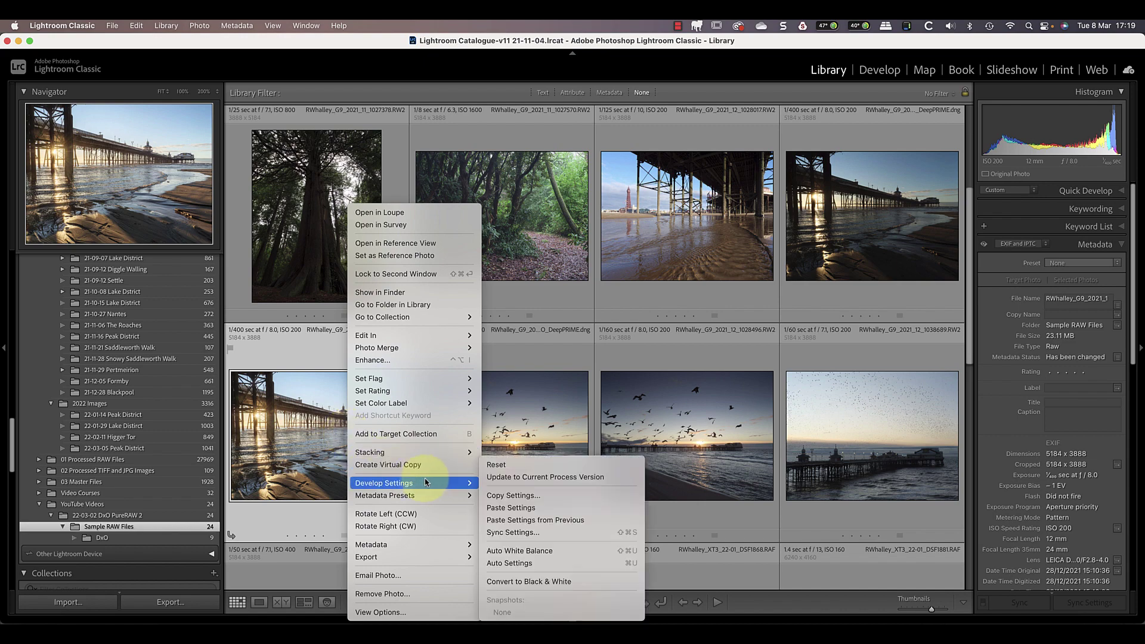
pyautogui.rightClick(842, 206)
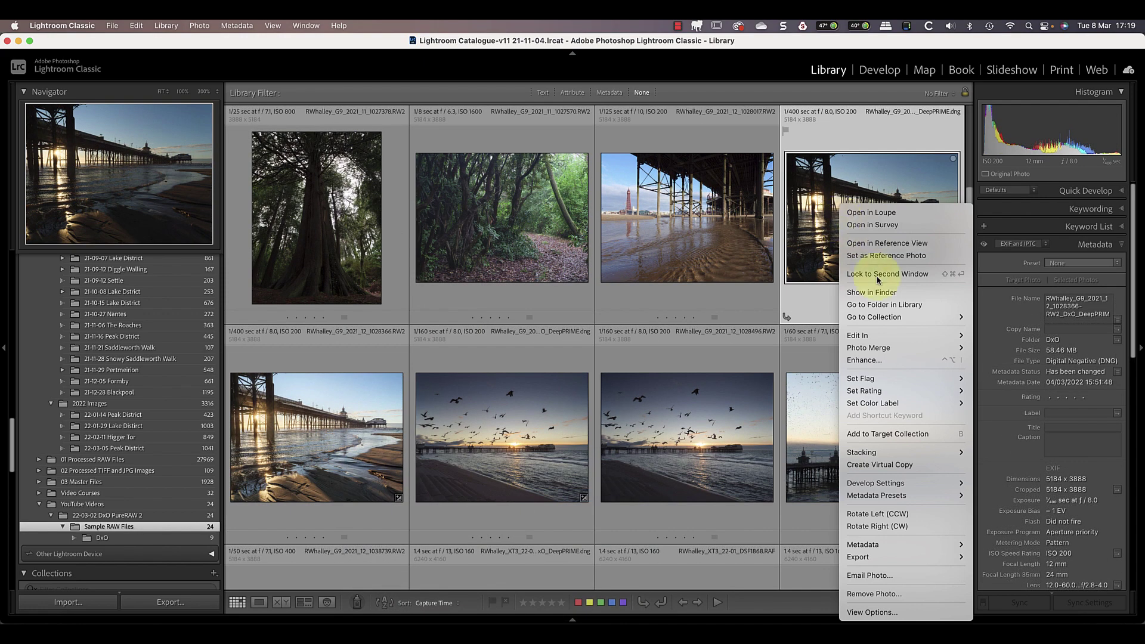
pyautogui.moveTo(895, 483)
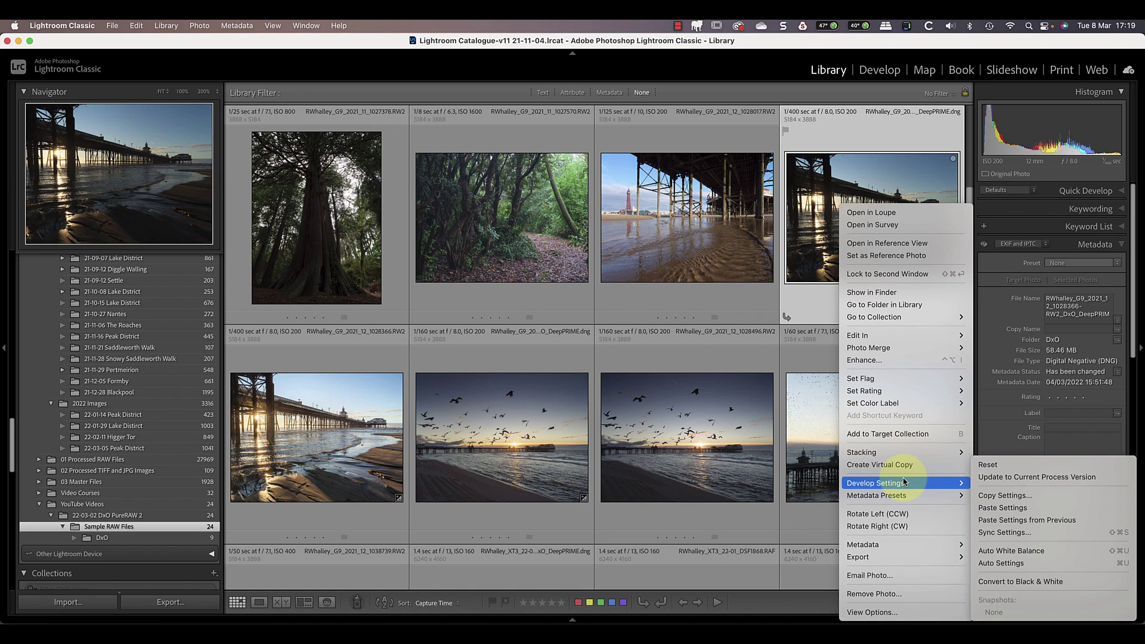
pyautogui.click(1000, 509)
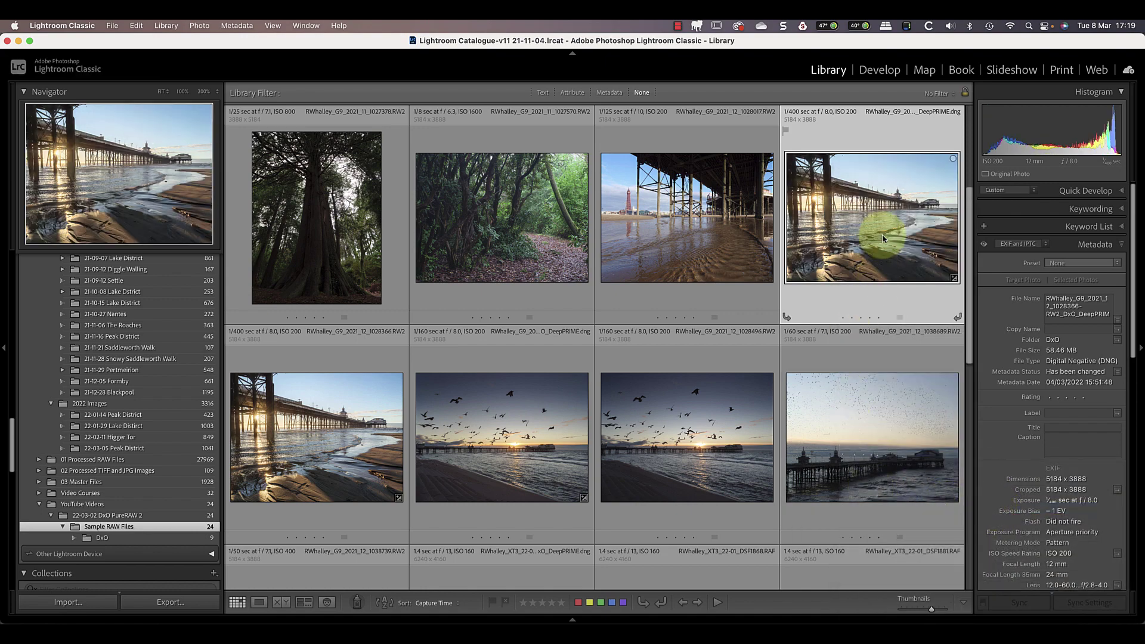
pyautogui.keyDown('super'); pyautogui.click(277, 419); pyautogui.keyUp('super')
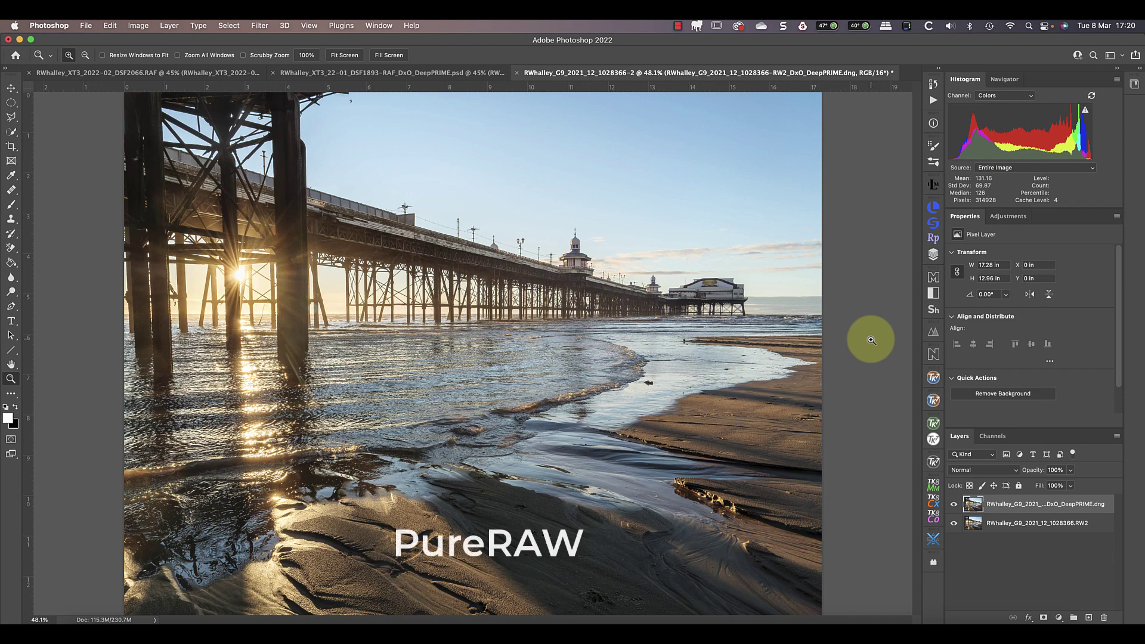
pyautogui.click(953, 505)
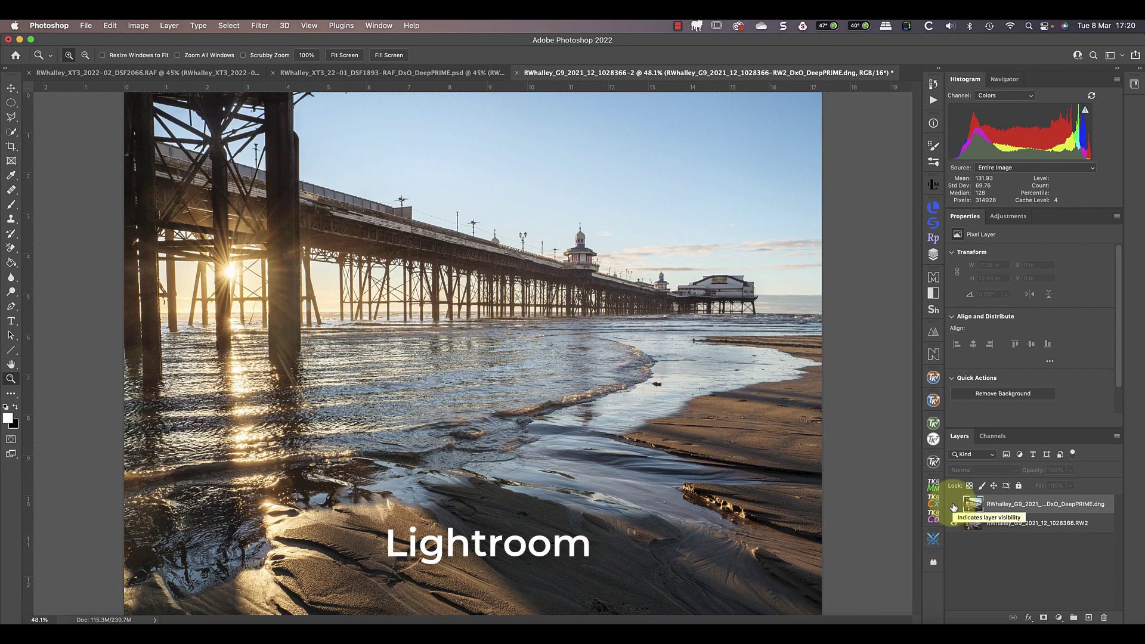
pyautogui.click(953, 505)
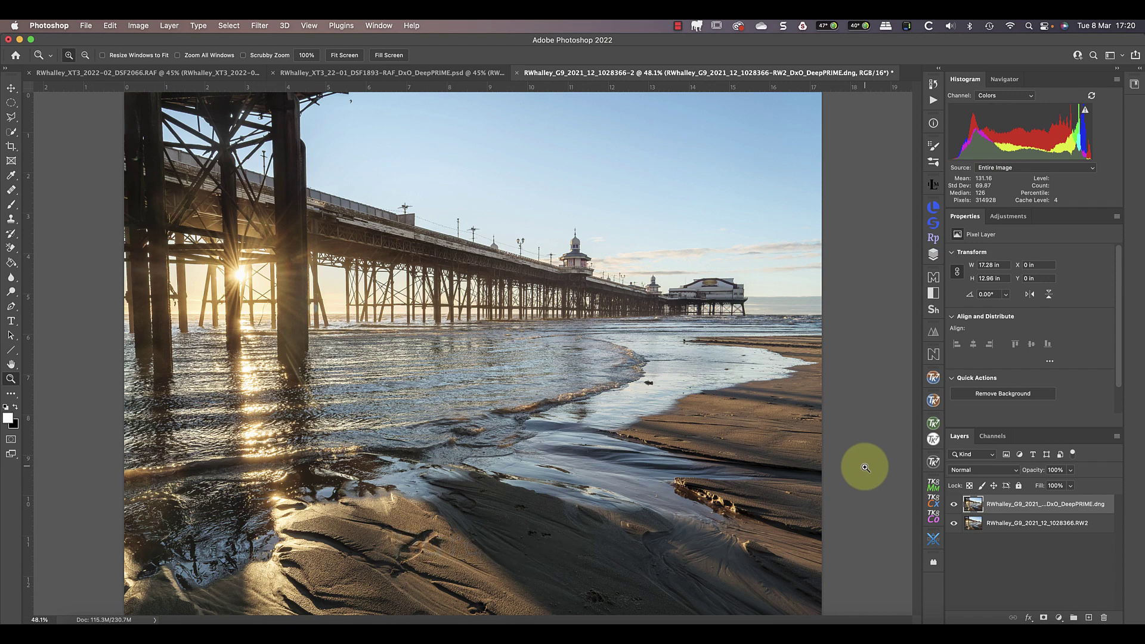
pyautogui.click(953, 504)
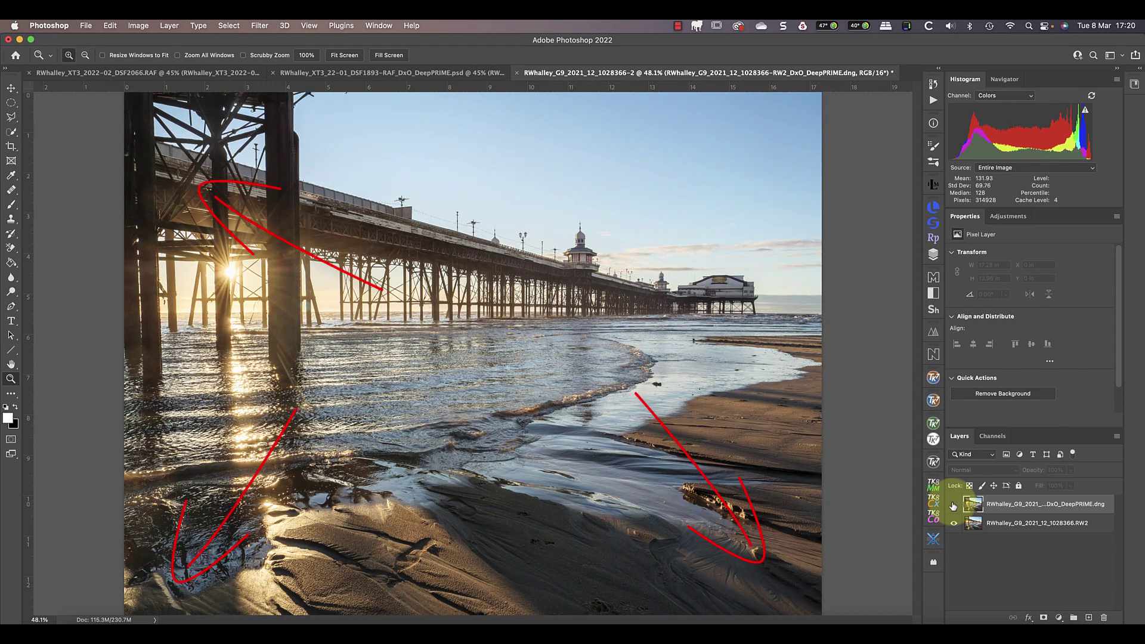
pyautogui.click(953, 505)
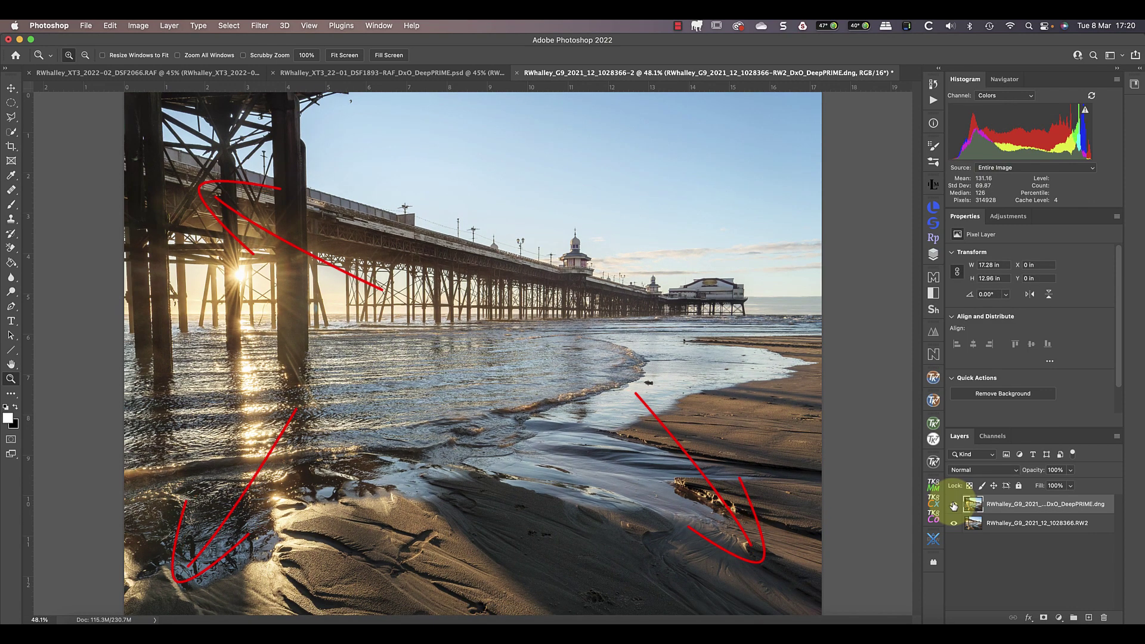
pyautogui.click(953, 504)
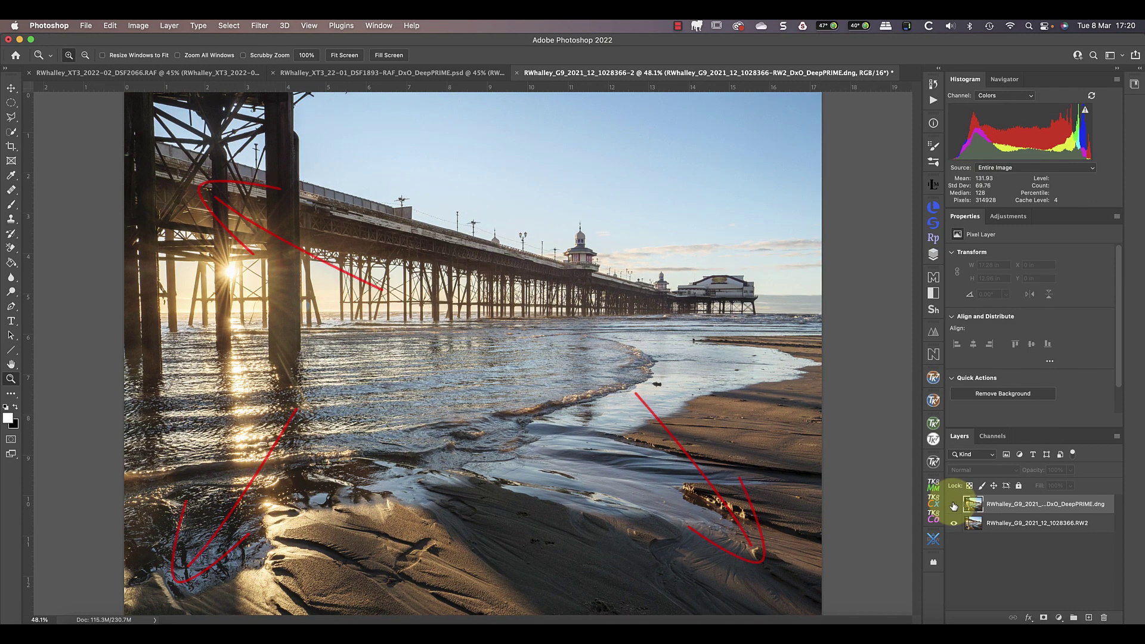
pyautogui.click(953, 505)
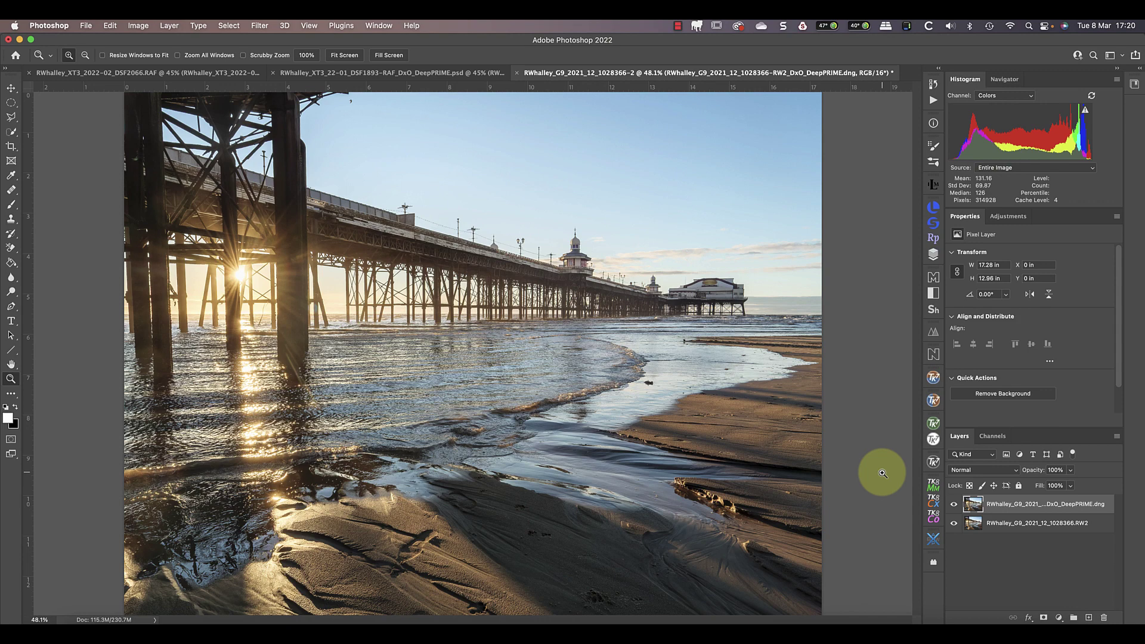
pyautogui.click(955, 505)
pyautogui.click(955, 505)
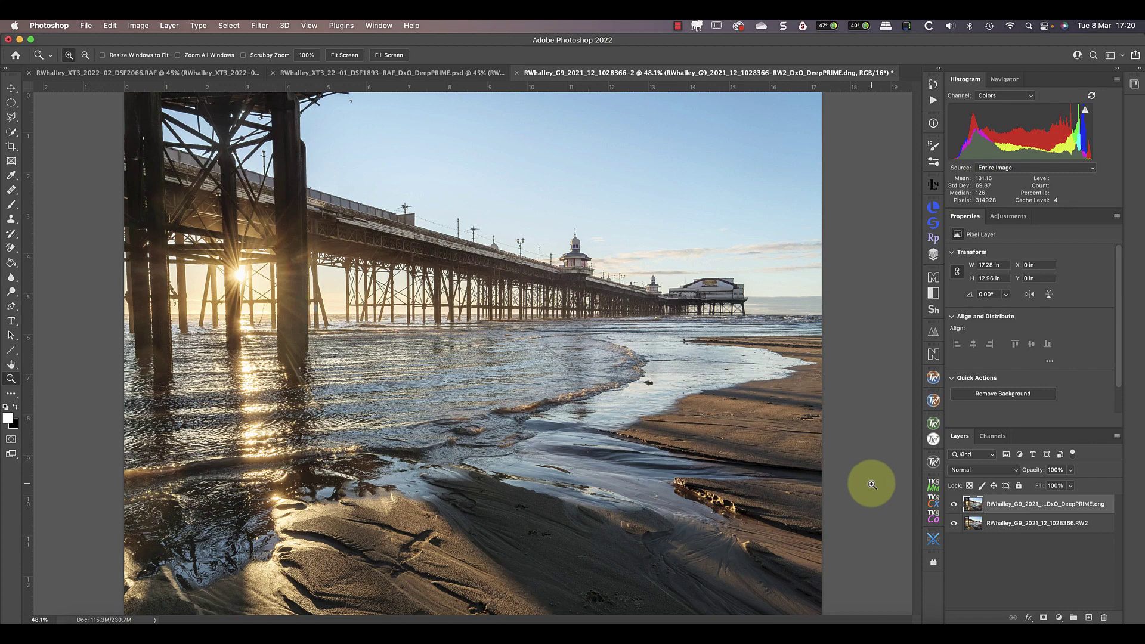
# Zoom to 200% on the pier pavilion, bringing the dome and lamps into view.
pyautogui.click(305, 54)
pyautogui.click(653, 156)
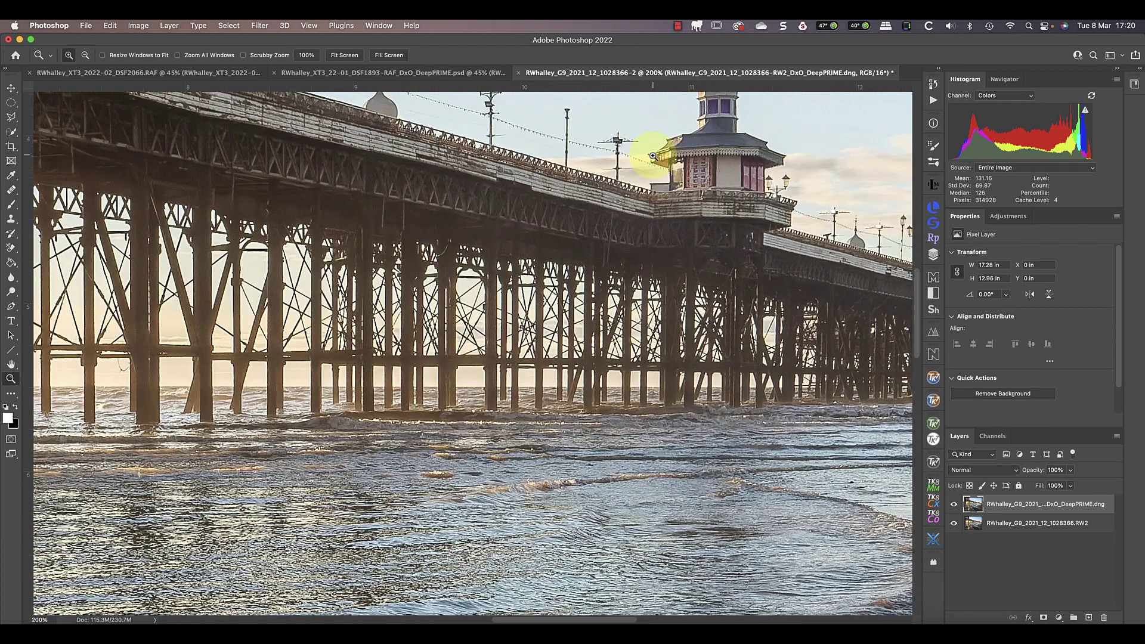
pyautogui.moveTo(653, 153); pyautogui.dragTo(649, 259)
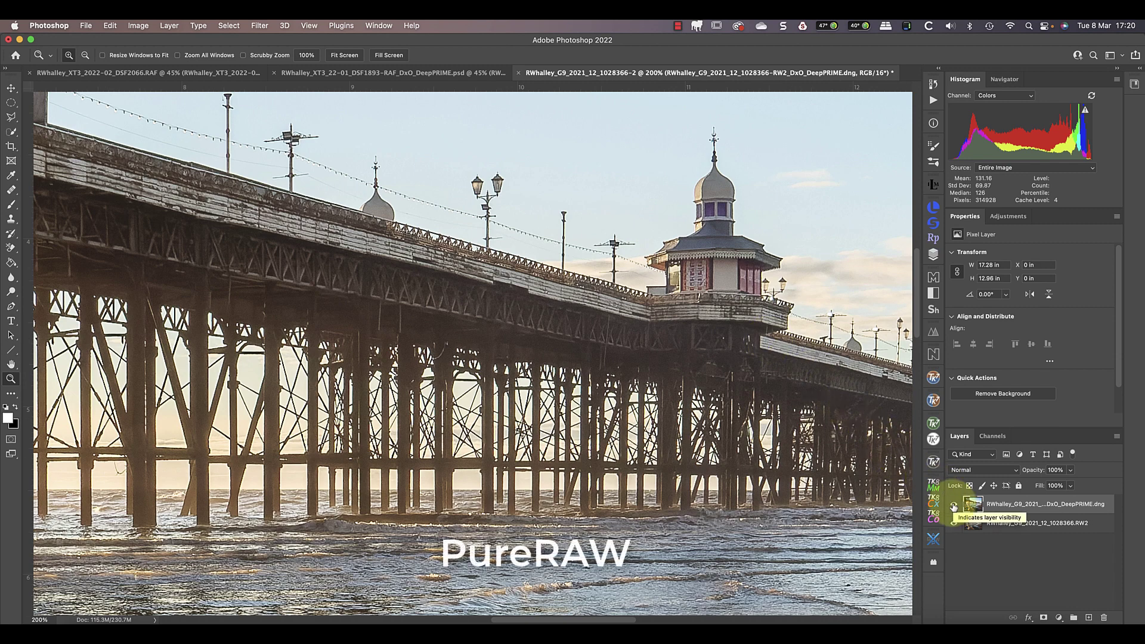
# Toggle the DeepPRIME layer off and on twice to compare detail with the Lightroom version.
pyautogui.click(954, 506)
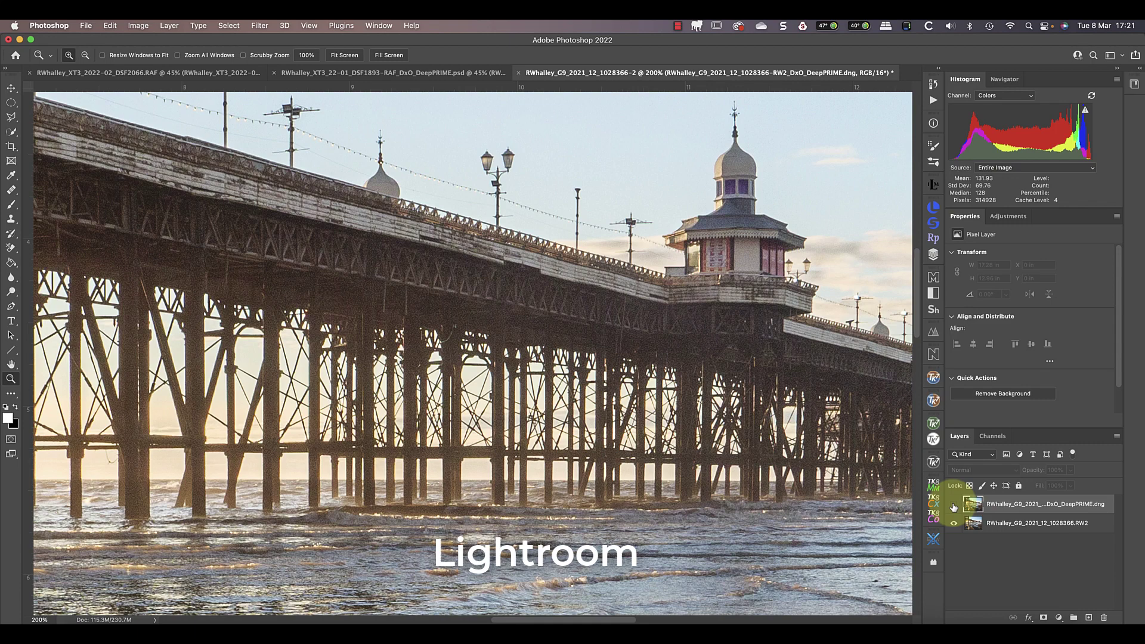
pyautogui.click(953, 506)
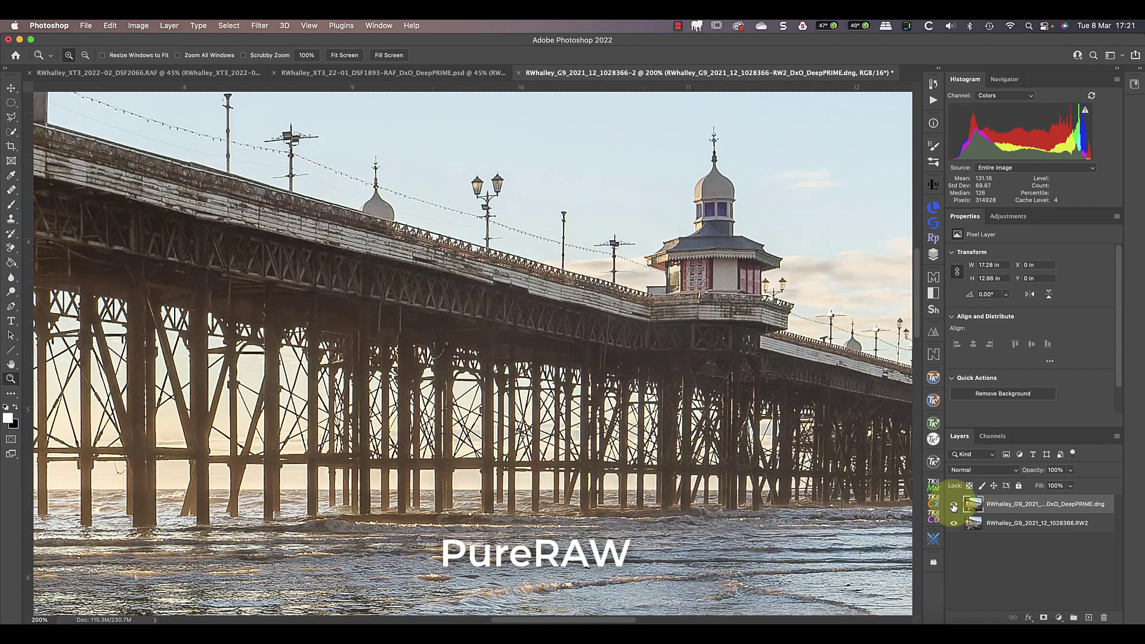
pyautogui.click(954, 506)
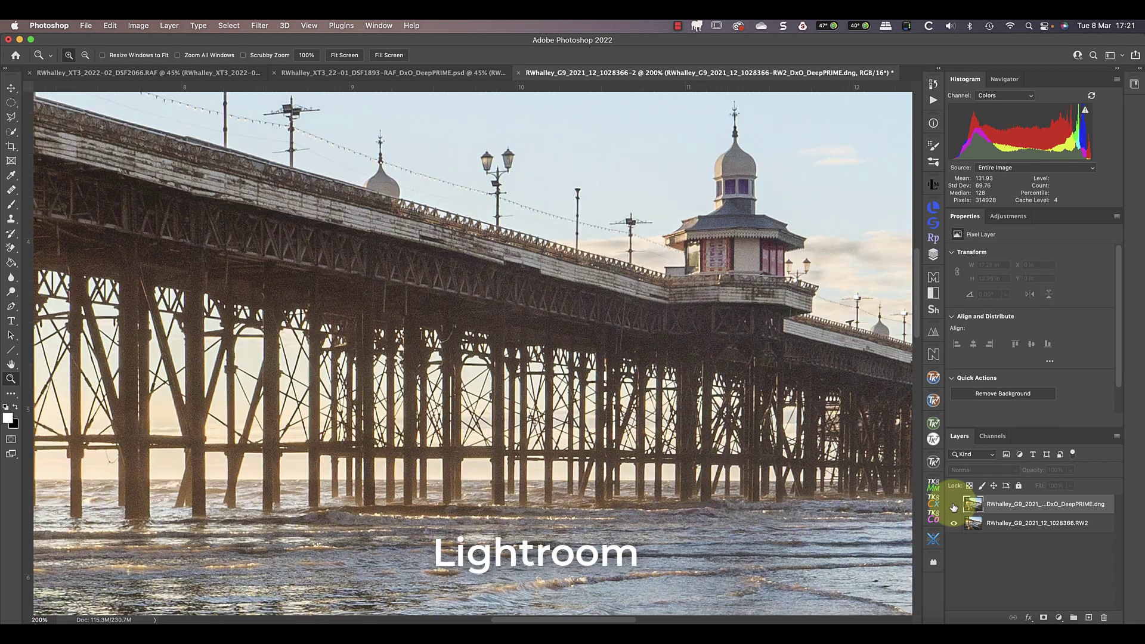
pyautogui.click(954, 506)
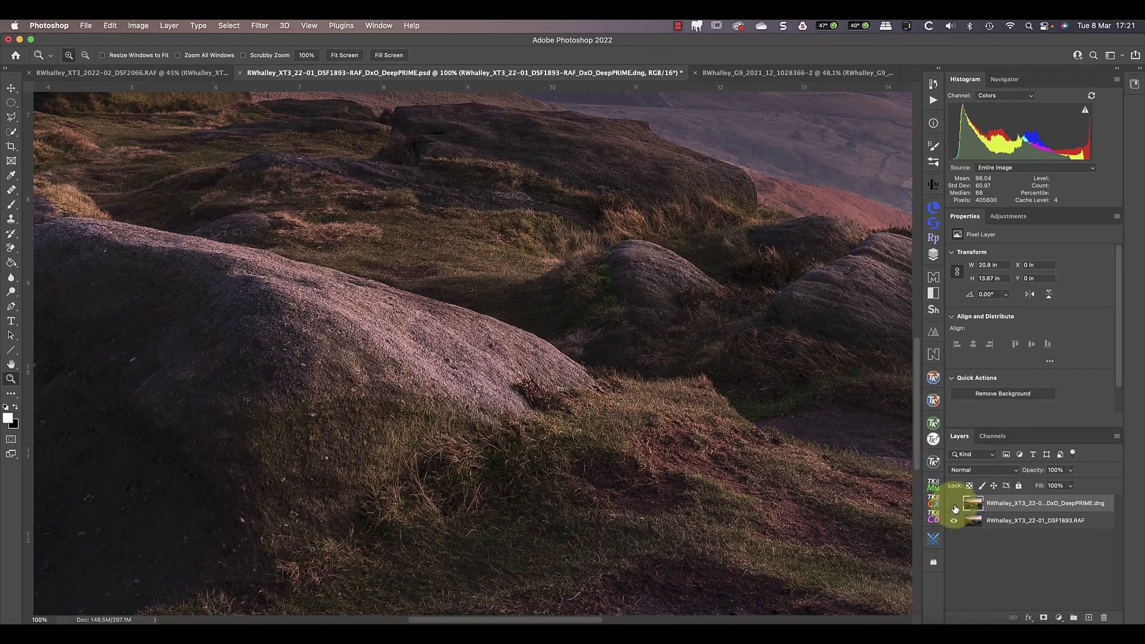
# Toggle the DeepPRIME layer off and on three times to compare it with the RAF version.
pyautogui.click(955, 509)
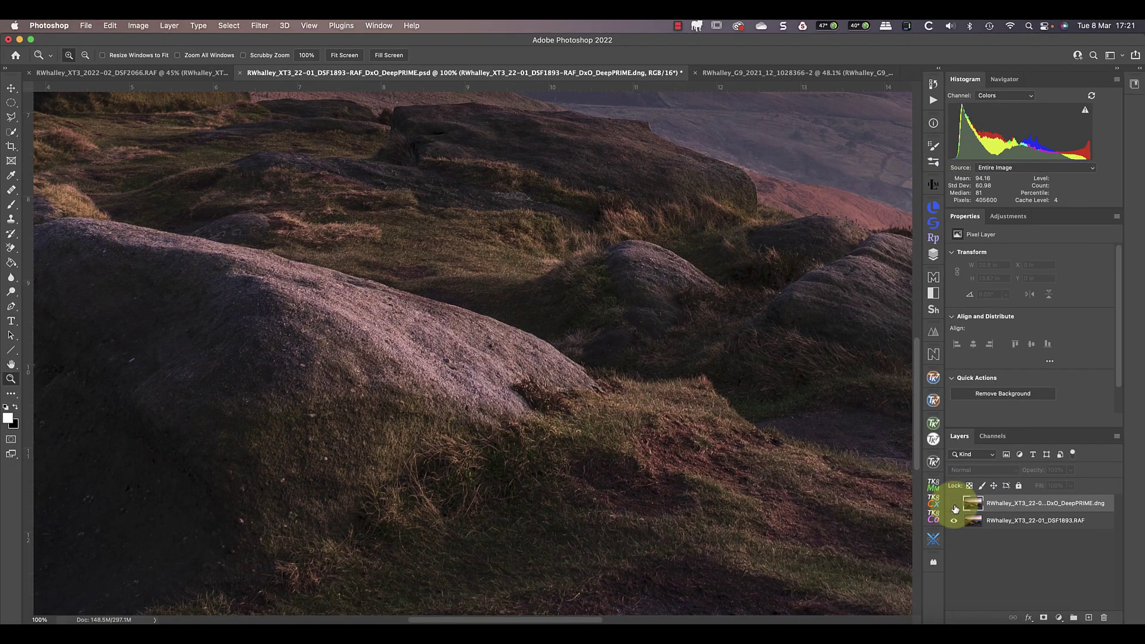
pyautogui.click(955, 507)
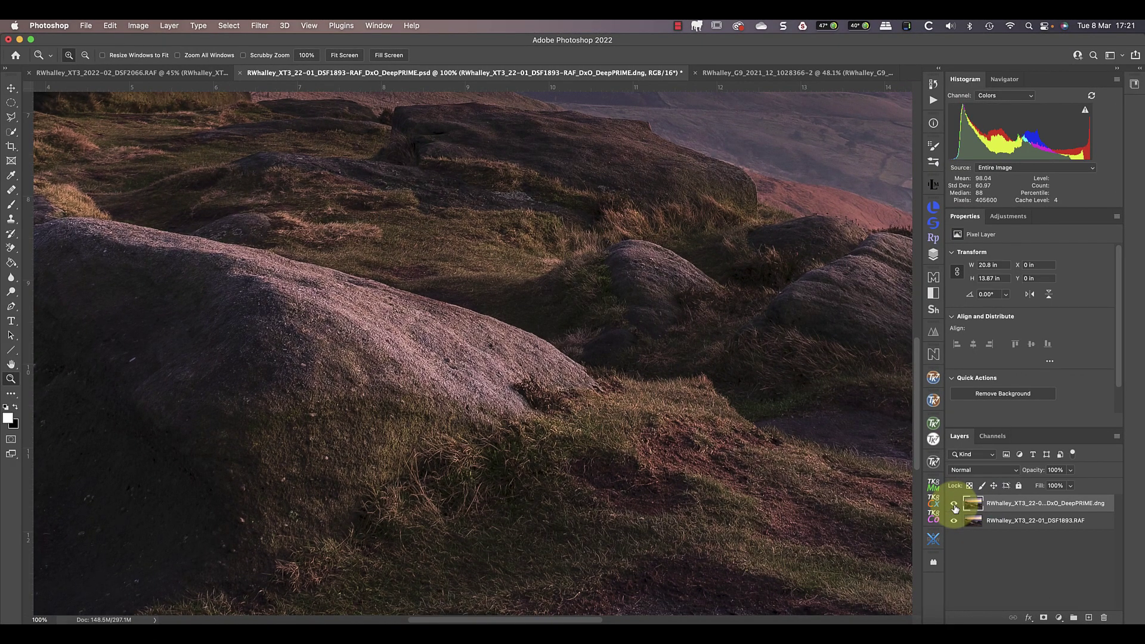
pyautogui.click(955, 509)
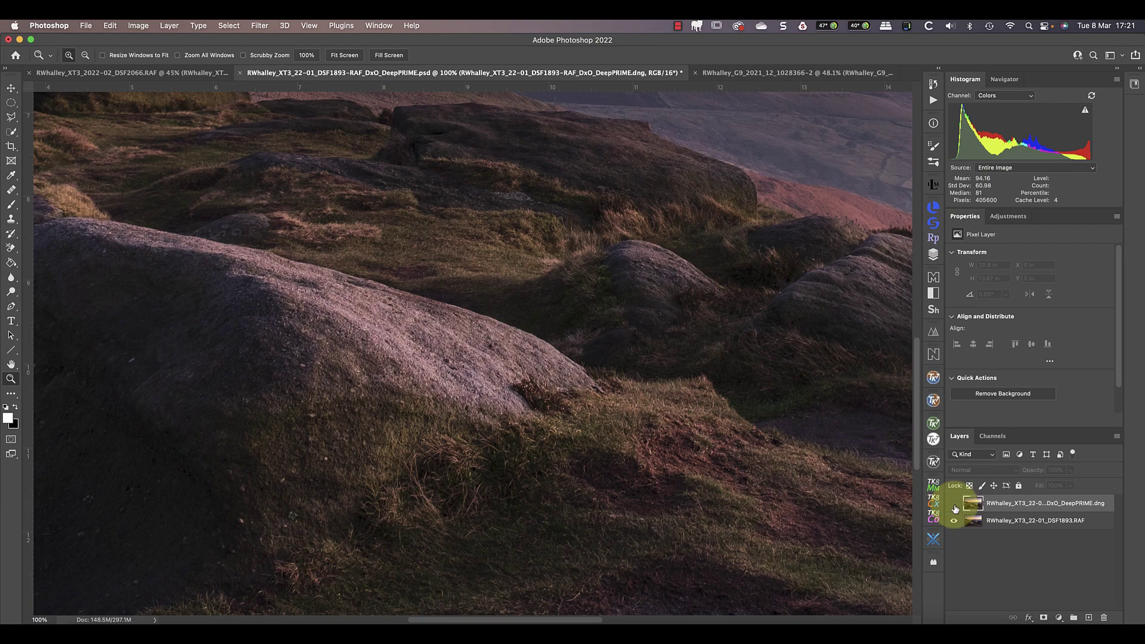
pyautogui.click(955, 507)
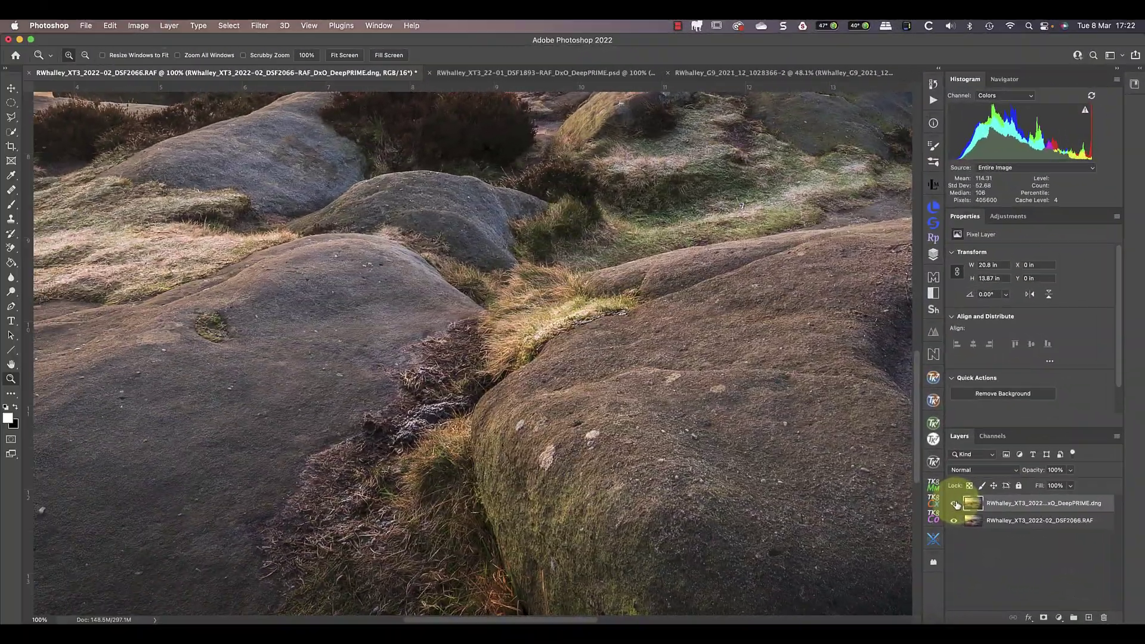
pyautogui.click(955, 506)
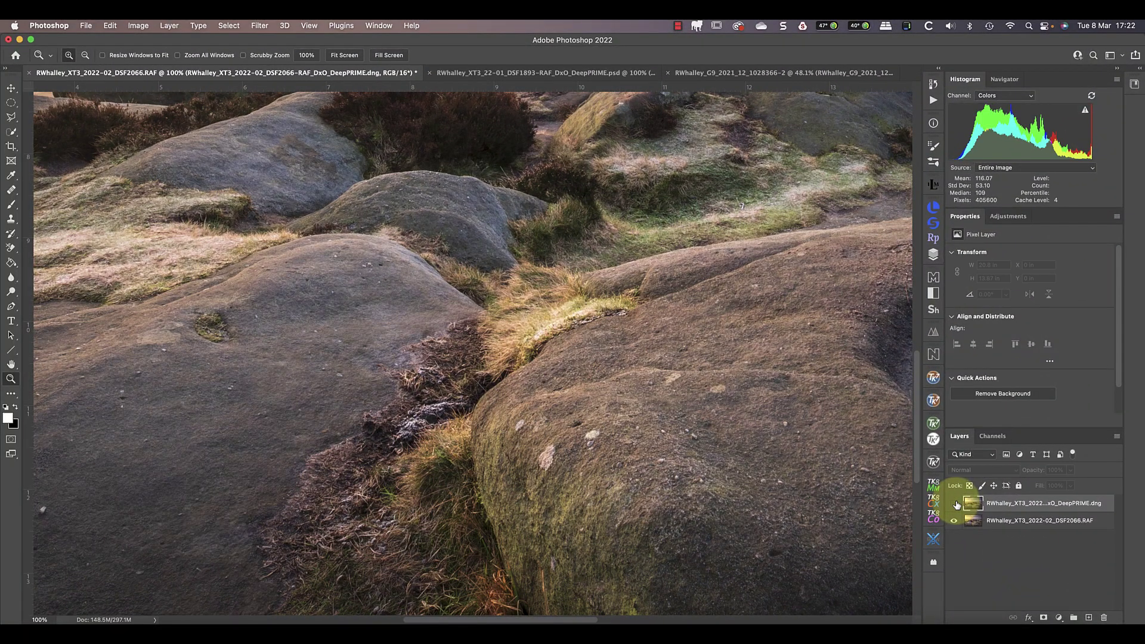
pyautogui.click(955, 504)
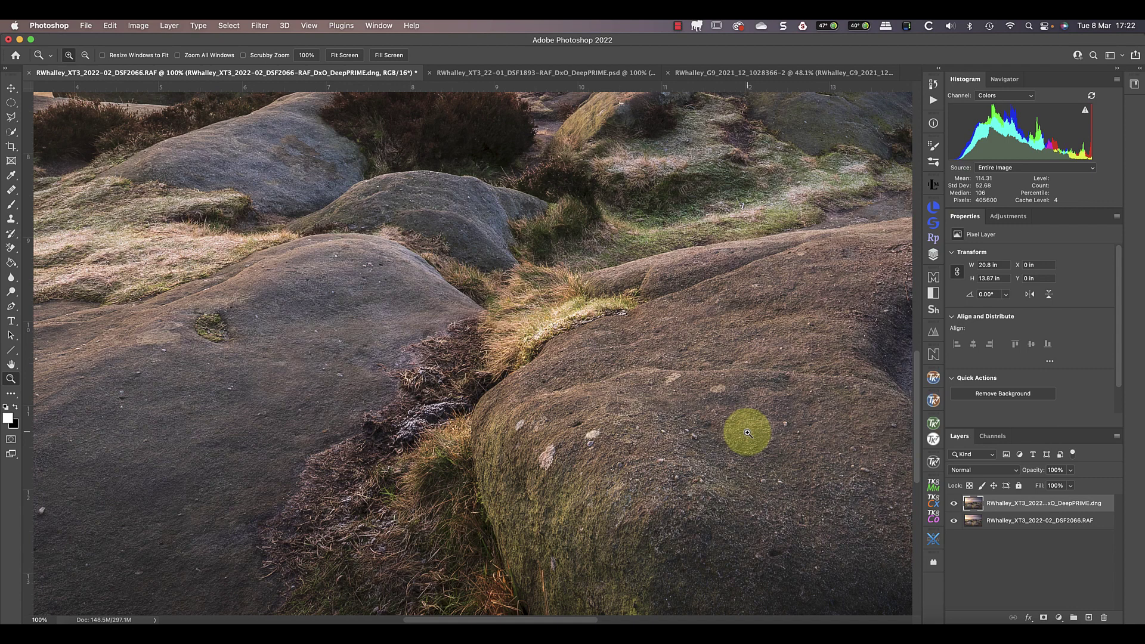
# Fit the whole DSF2066 rocks image to the window.
pyautogui.click(344, 55)
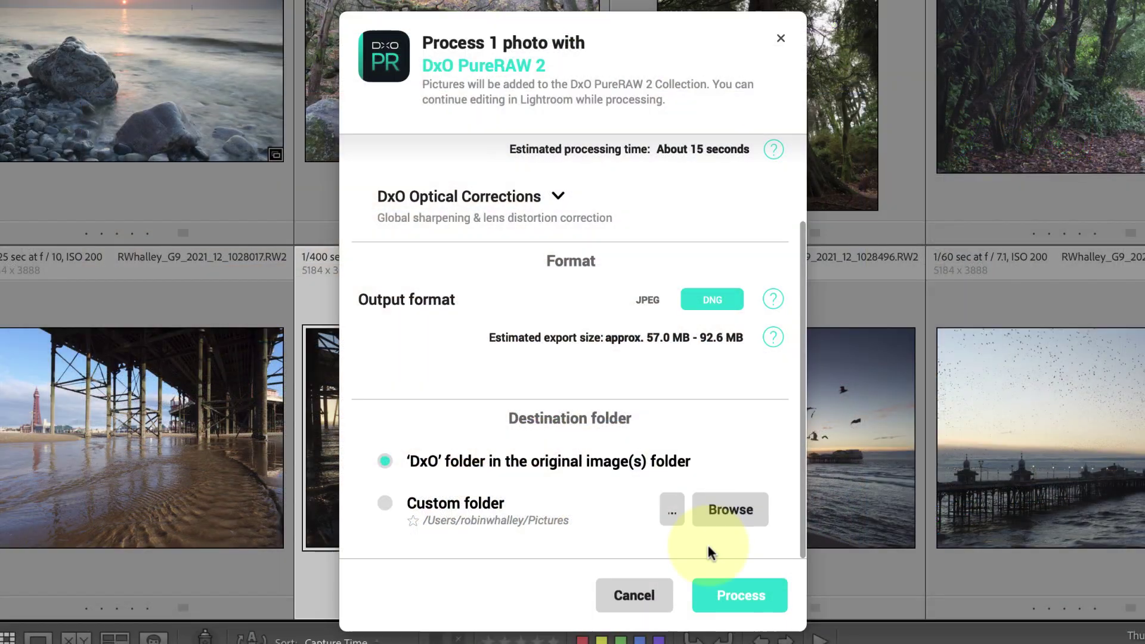
# Process the pier photo to a DNG saved in the DxO folder.
pyautogui.click(728, 602)
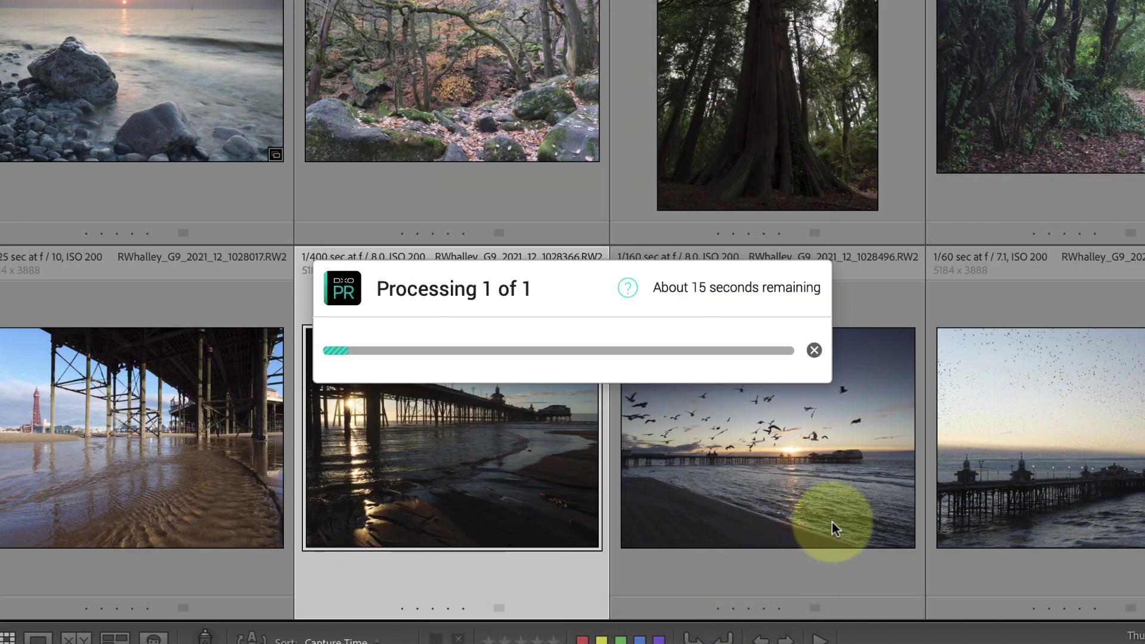